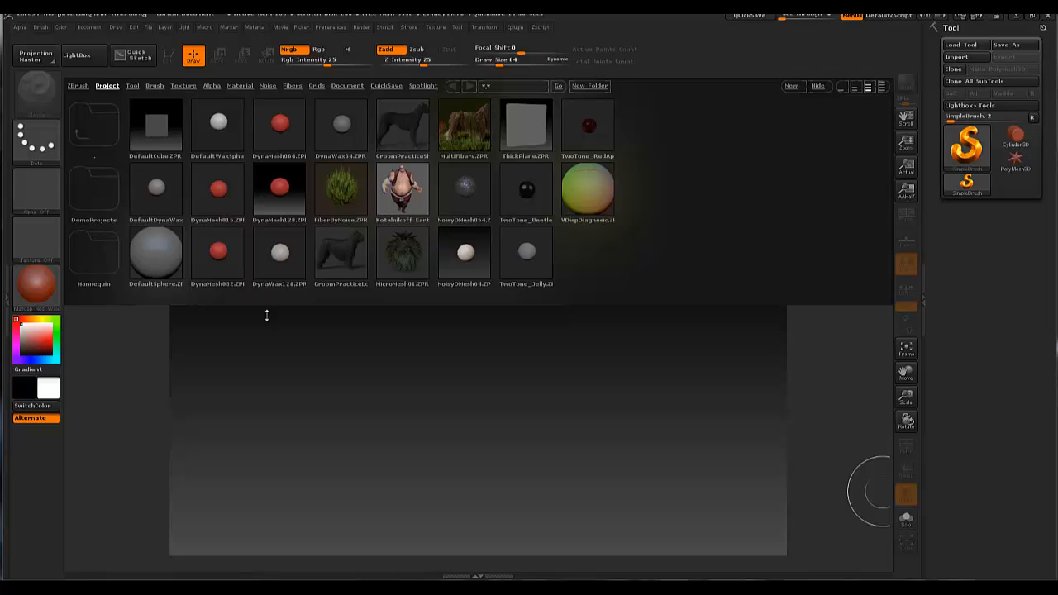
Load the DefaultSphere project, frame the sphere and turn on its polyframe display.
double_click(167, 263)
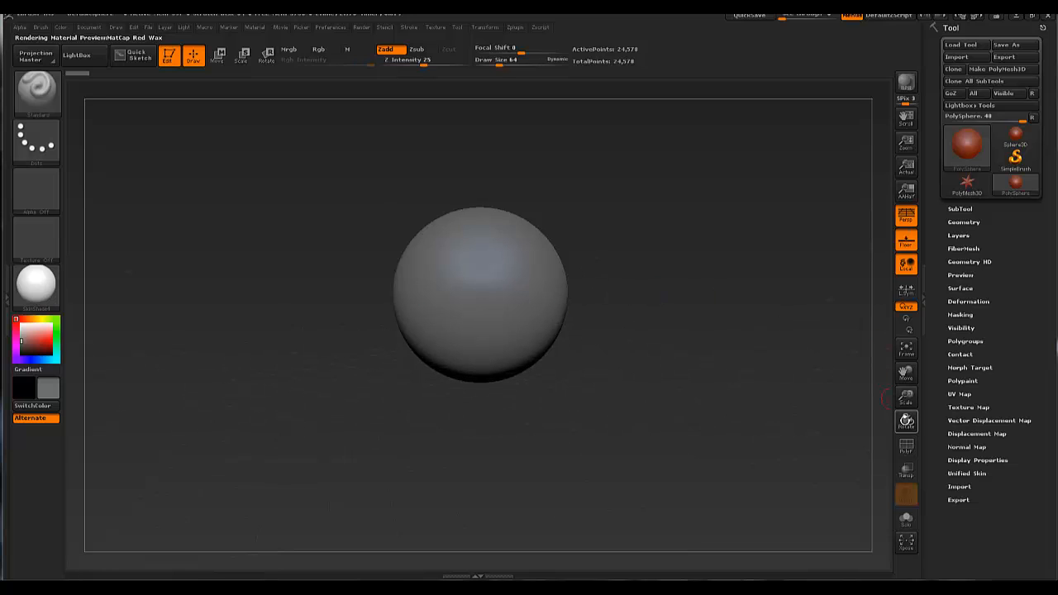
click(906, 446)
drag(669, 380, 514, 279)
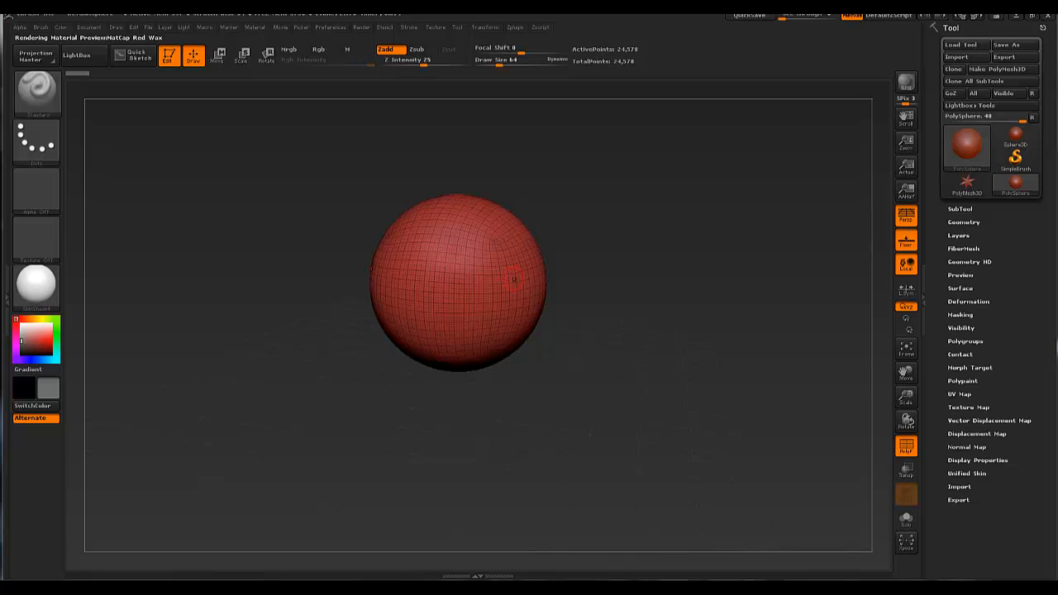
key(f)
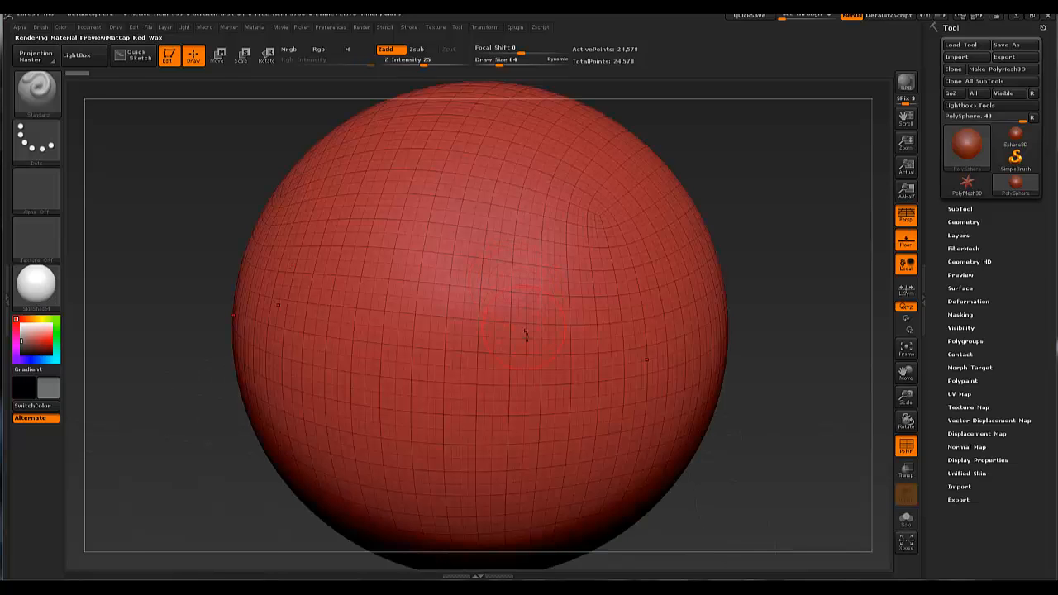
right_drag(526, 331, 591, 148)
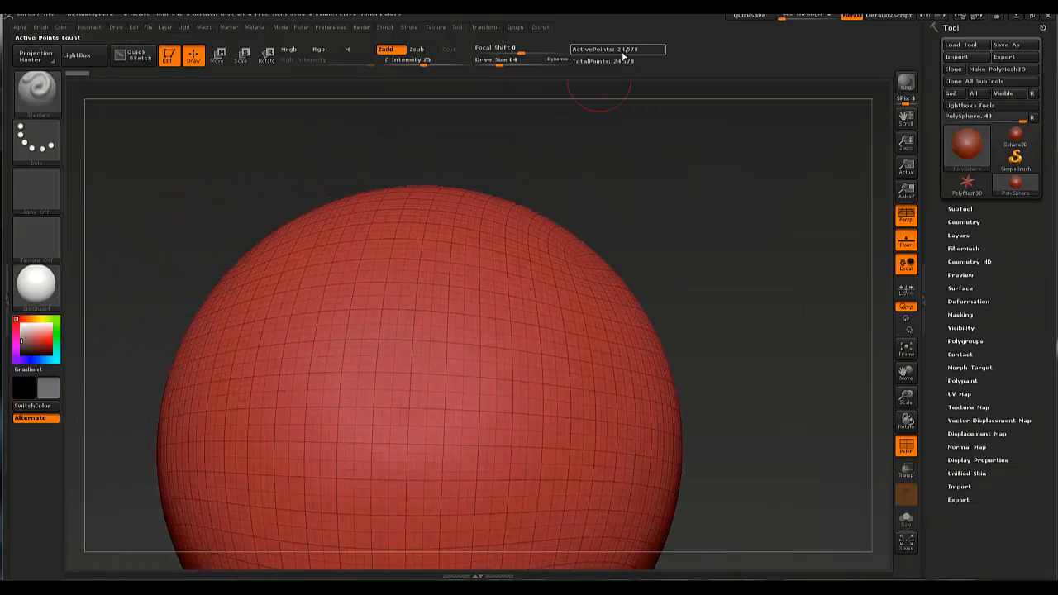
right_drag(582, 308, 527, 332)
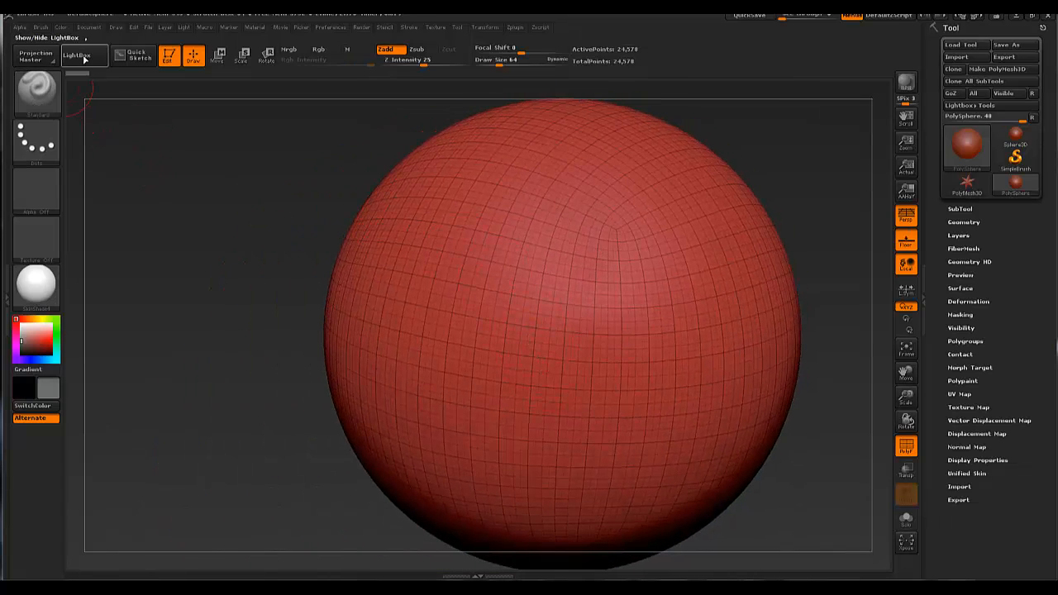
Sculpt a mirrored pair of raised, hooked brow ridges on the front of the sphere with the Standard brush.
mouse_move(583, 235)
mouse_down()
mouse_move(589, 260)
mouse_move(633, 202)
mouse_up()
right_drag(537, 239, 509, 260)
mouse_move(571, 216)
mouse_down()
mouse_move(475, 403)
mouse_move(438, 384)
mouse_move(479, 417)
mouse_move(513, 401)
mouse_up()
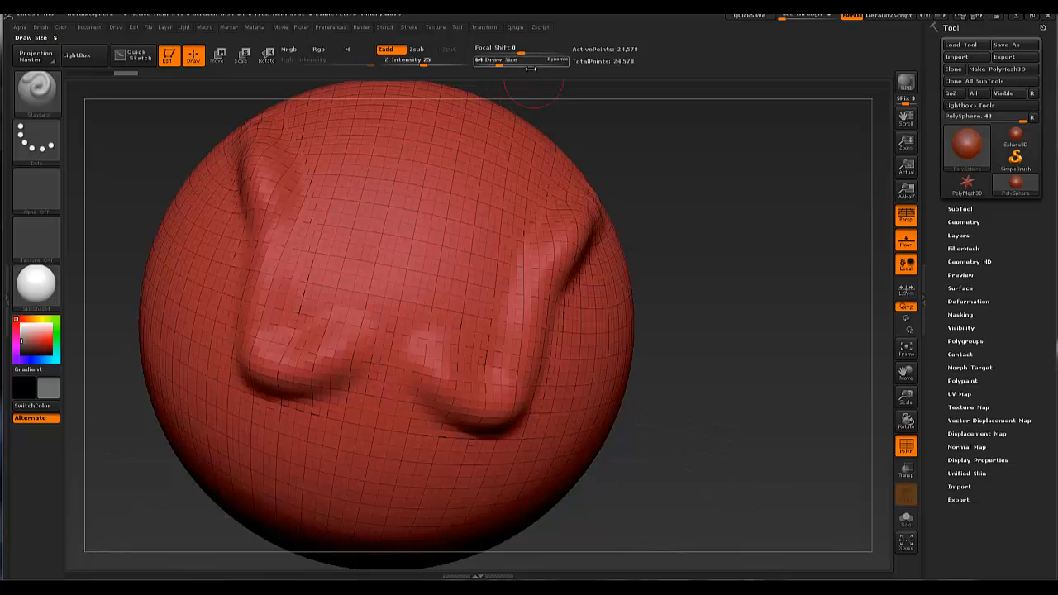
Examine the polygon grid and faceting of the sculpted brow ridges from the side and front.
click(489, 28)
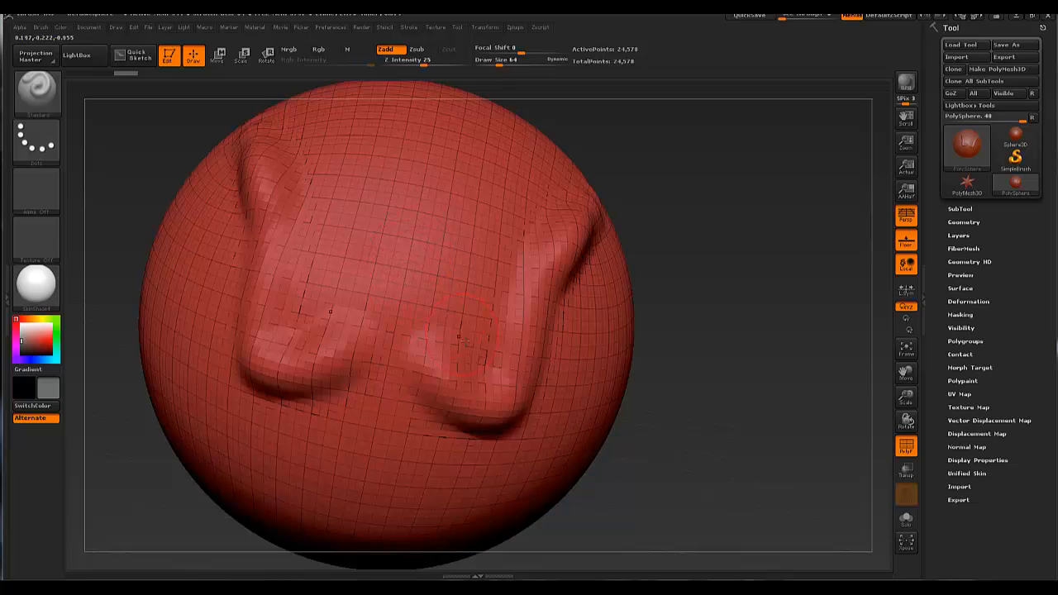
right_drag(498, 379, 414, 384)
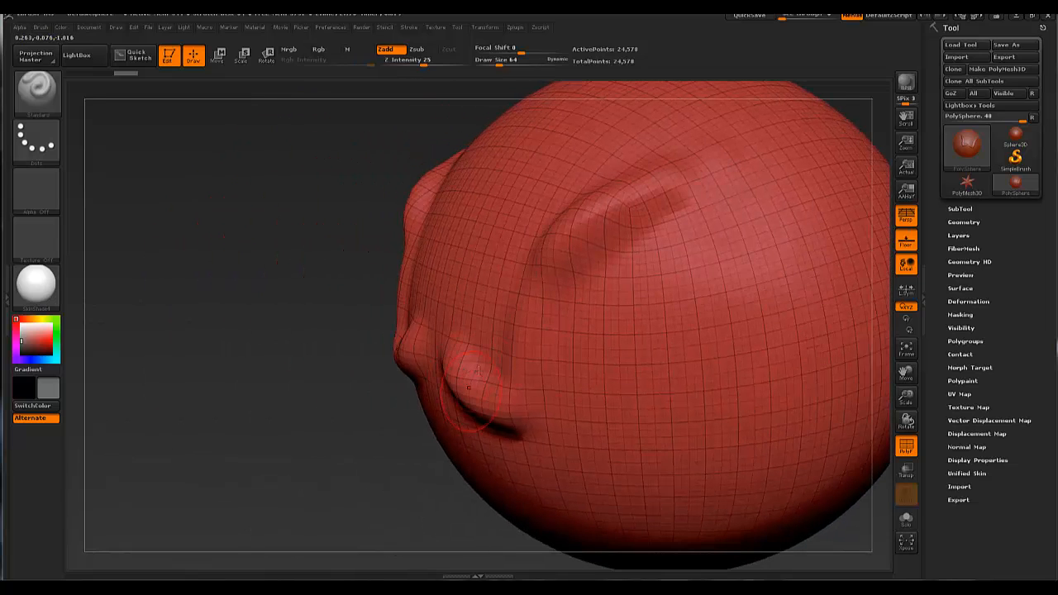
mouse_move(610, 303)
right_down()
mouse_move(595, 290)
mouse_move(315, 264)
right_up()
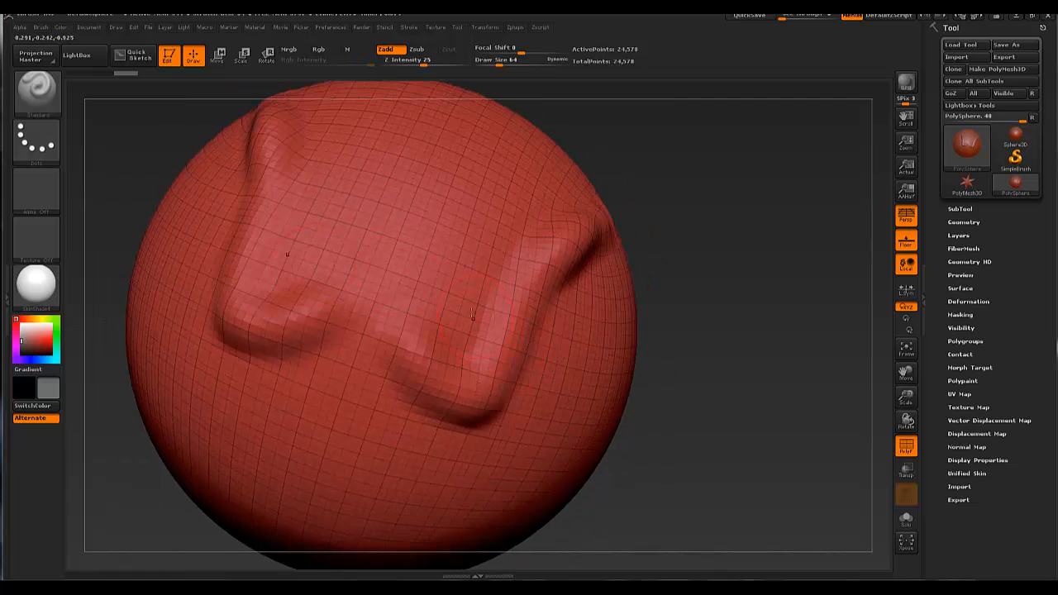
right_drag(469, 325, 468, 354)
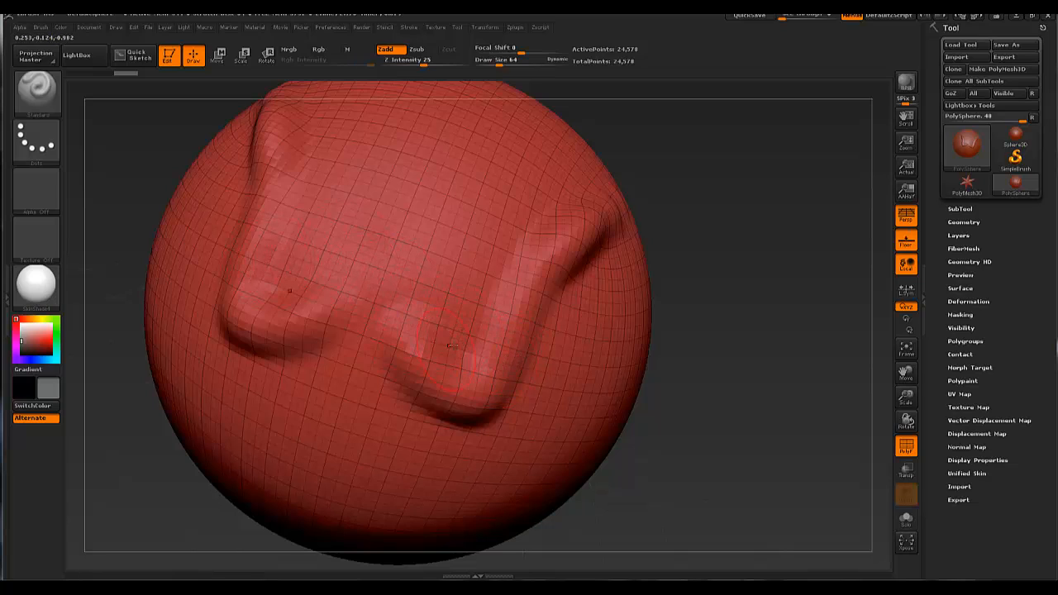
shift+right_drag(524, 338, 535, 282)
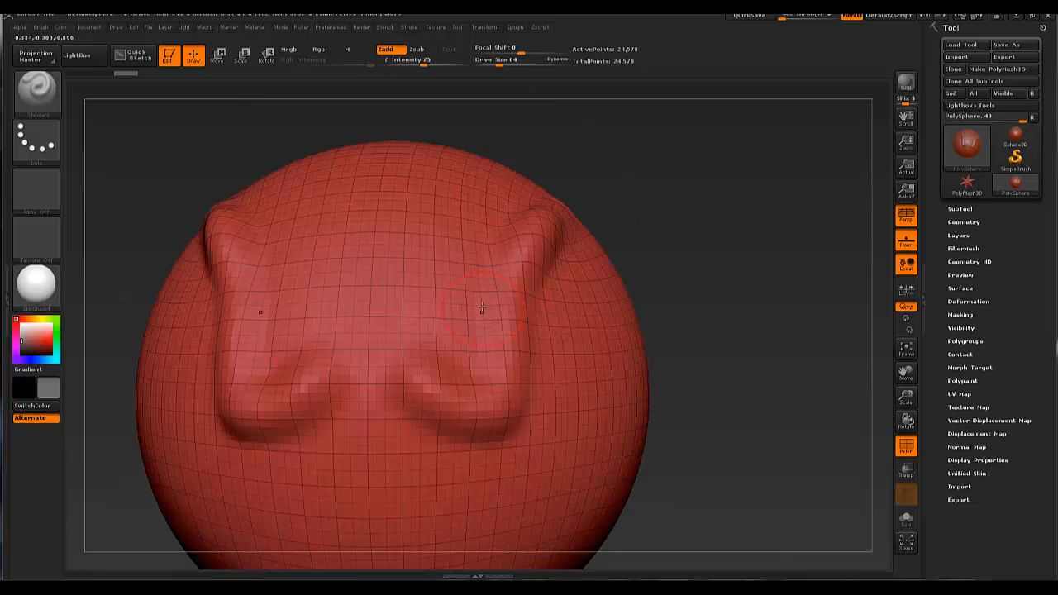
alt+right_drag(483, 309, 597, 200)
right_drag(558, 333, 458, 447)
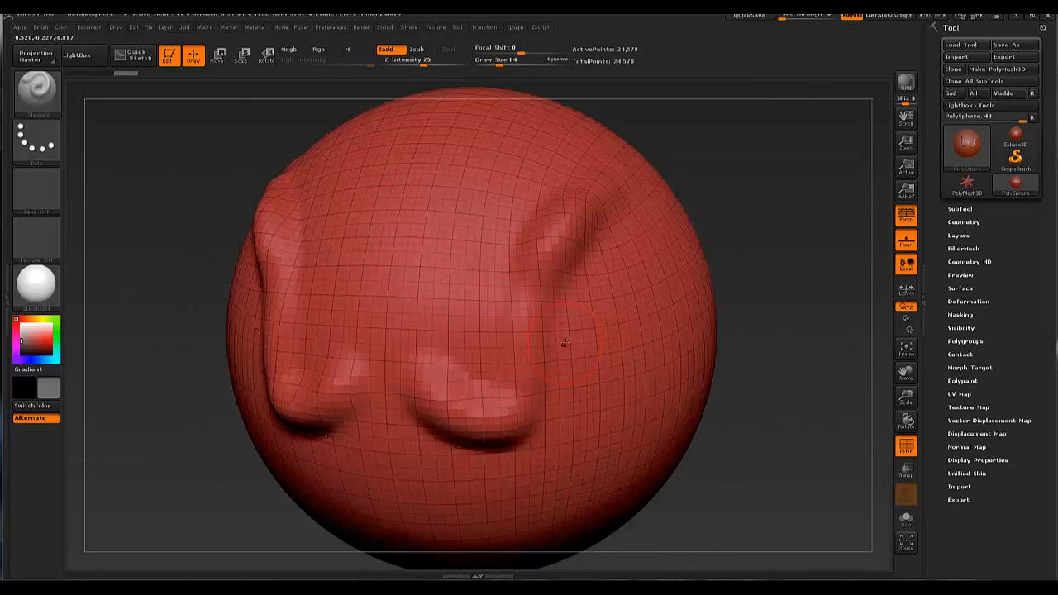
Turn off the polyframe display and build up the brow ridges further so they join across the centre.
click(906, 447)
mouse_move(503, 434)
mouse_down()
mouse_move(400, 403)
mouse_move(481, 438)
mouse_move(397, 413)
mouse_move(508, 388)
mouse_move(533, 310)
mouse_move(614, 225)
mouse_move(570, 281)
mouse_move(665, 239)
mouse_move(582, 277)
mouse_move(576, 254)
mouse_move(631, 249)
mouse_move(566, 294)
mouse_up()
mouse_move(743, 364)
mouse_down()
mouse_move(481, 270)
mouse_move(727, 318)
mouse_up()
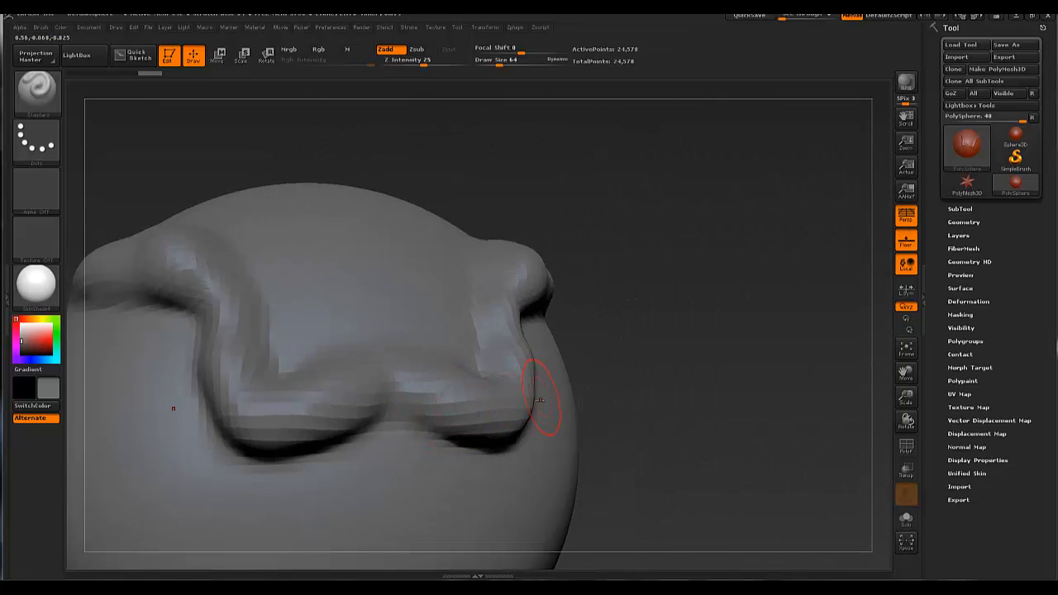
key(f)
drag(790, 357, 566, 378)
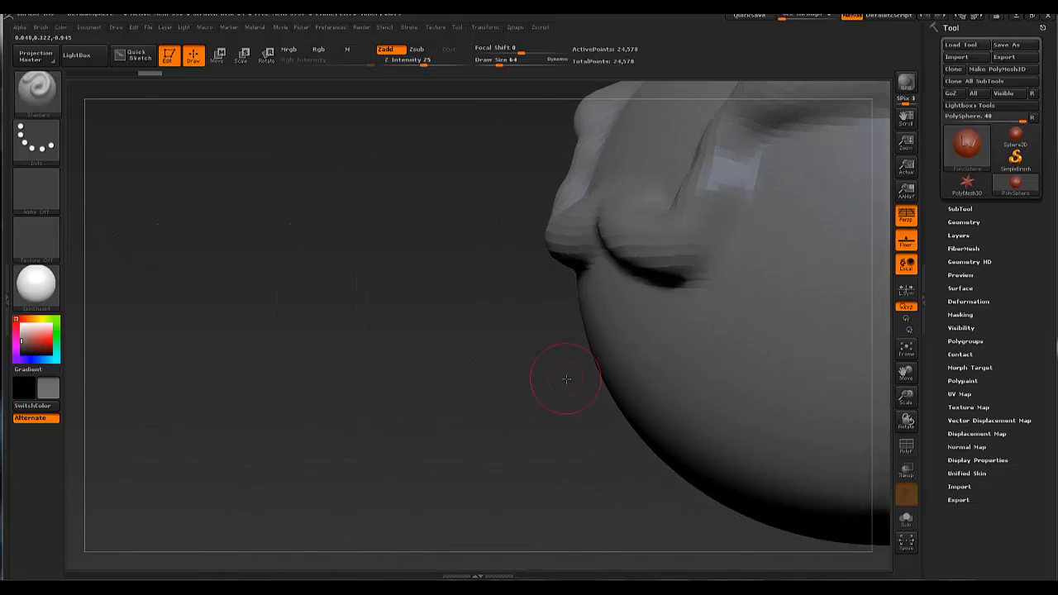
key(f)
mouse_move(137, 388)
mouse_down()
mouse_move(328, 397)
mouse_move(447, 288)
mouse_move(469, 319)
mouse_up()
Carve a curved, smiling mouth line below the brow with the Dam_Standard brush.
key(b)
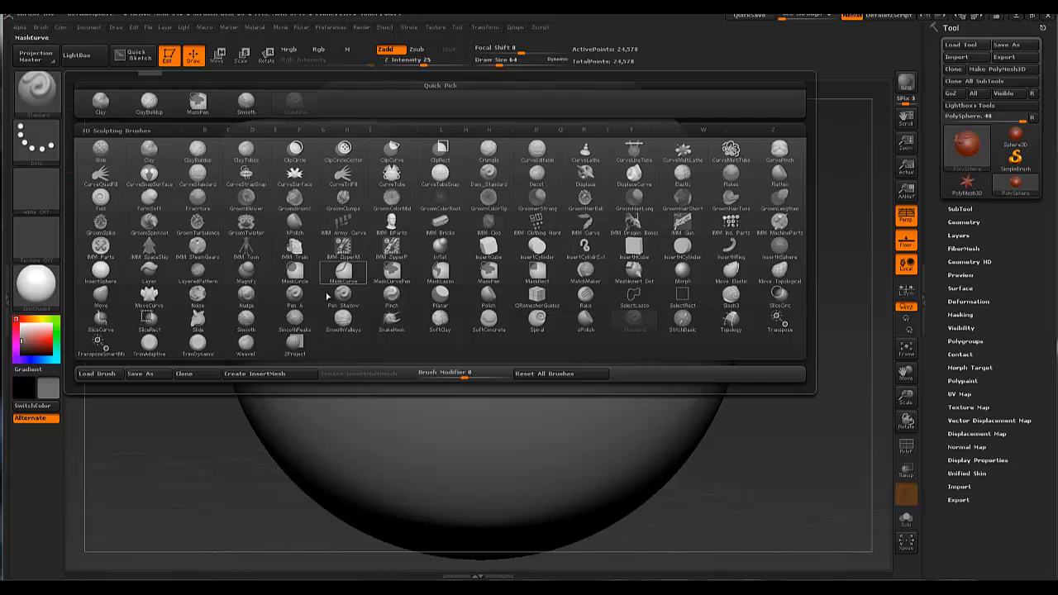
click(494, 177)
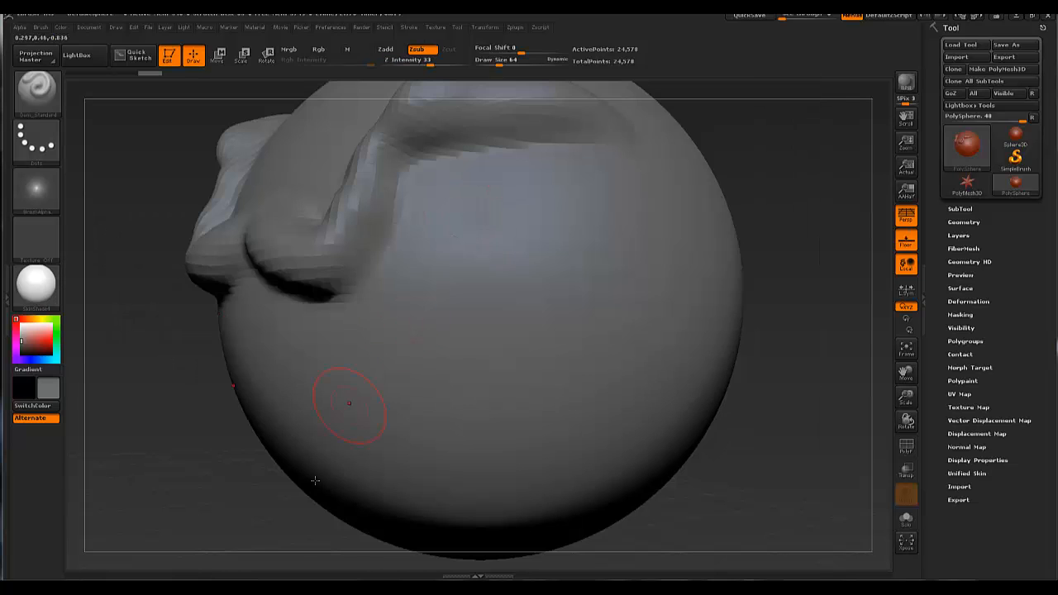
mouse_move(289, 501)
mouse_down()
mouse_move(364, 446)
mouse_move(325, 421)
mouse_up()
drag(252, 417, 392, 374)
right_drag(393, 377, 378, 418)
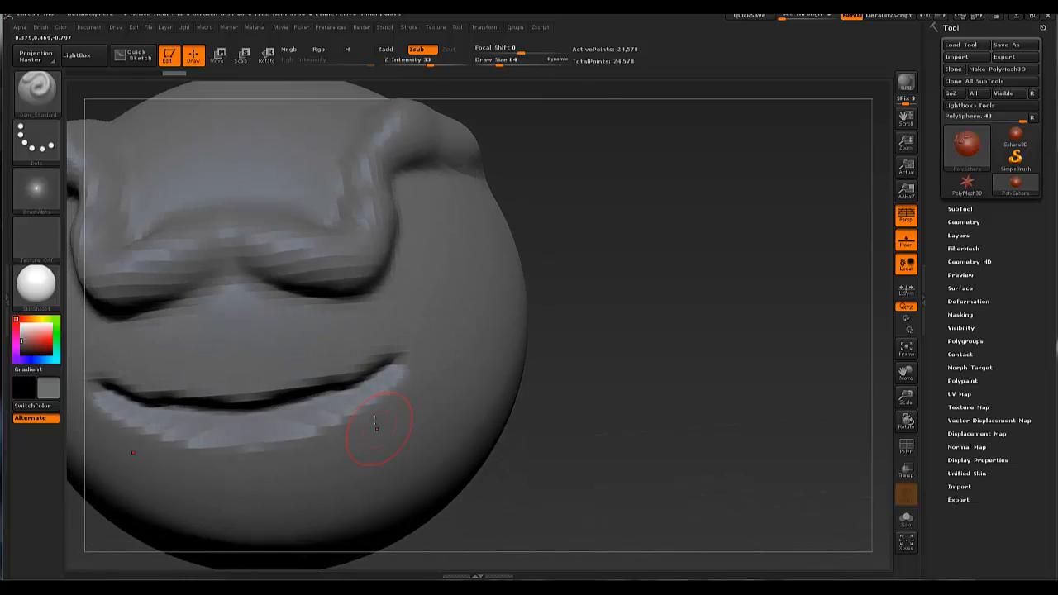
Lower the mesh to subdivision level 1 and briefly show the polyframe to inspect its coarse polygons.
key(f)
right_drag(496, 406, 590, 405)
right_drag(703, 400, 498, 393)
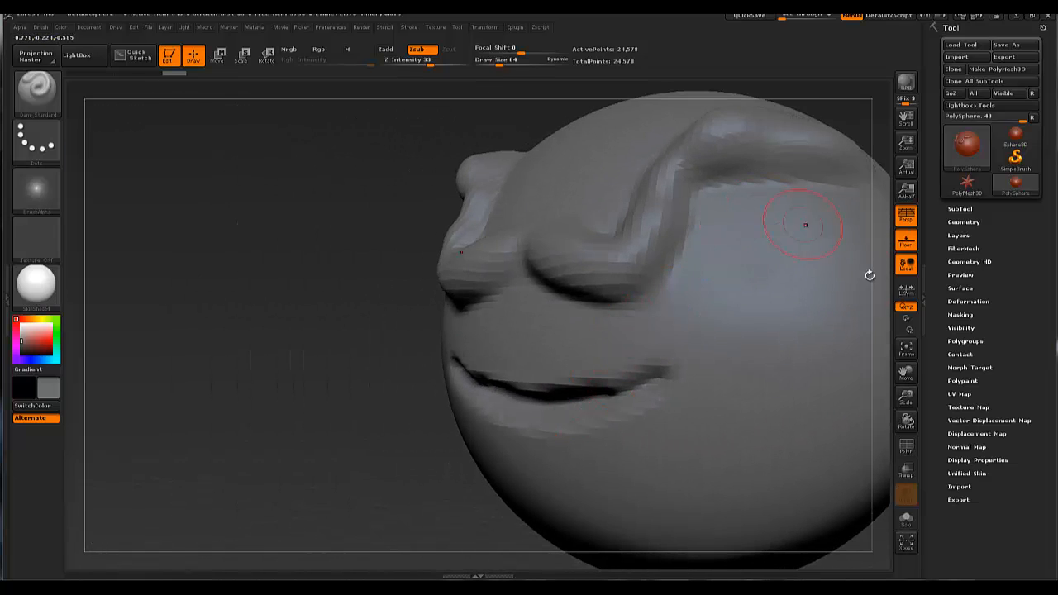
click(962, 221)
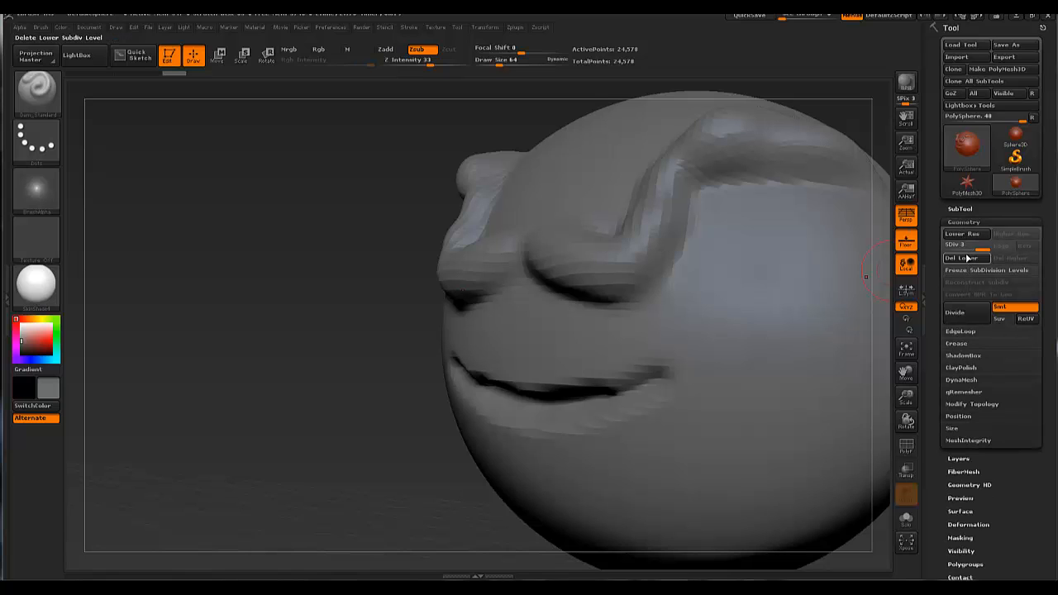
drag(980, 248, 941, 253)
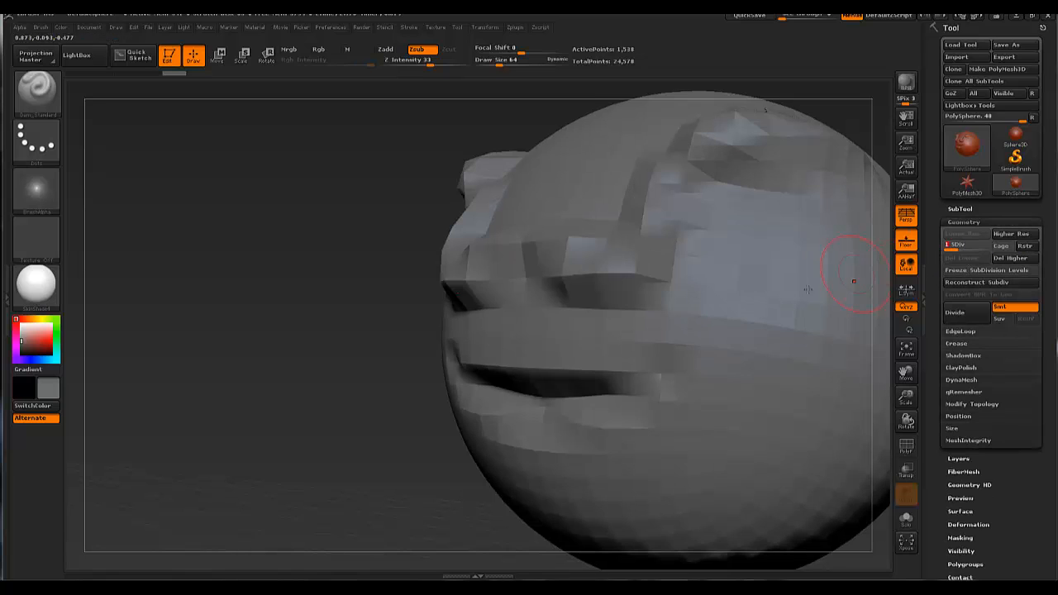
mouse_move(702, 317)
right_down()
mouse_move(742, 372)
mouse_move(738, 350)
right_up()
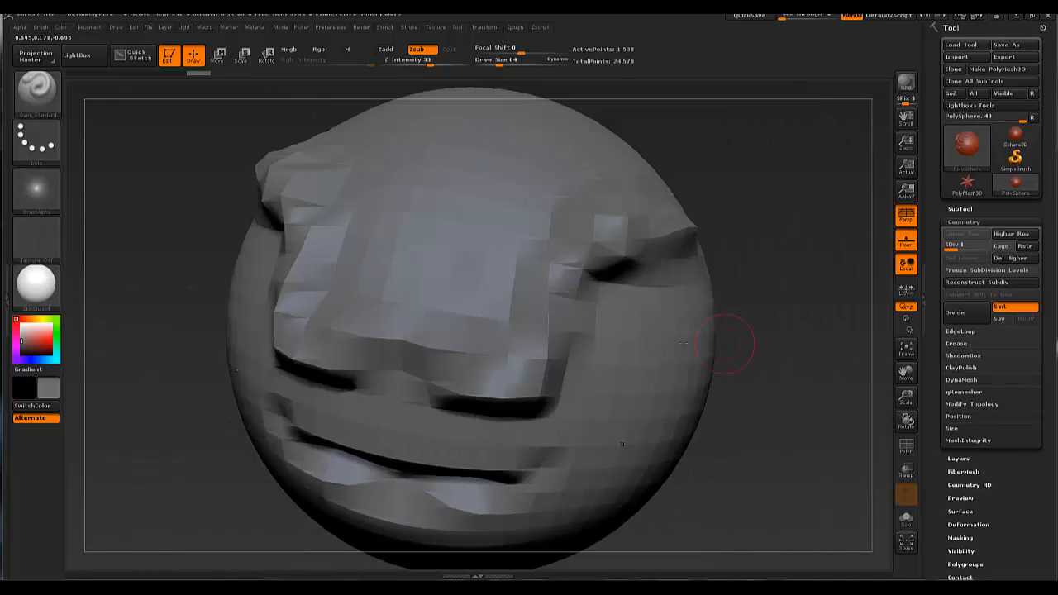
click(906, 449)
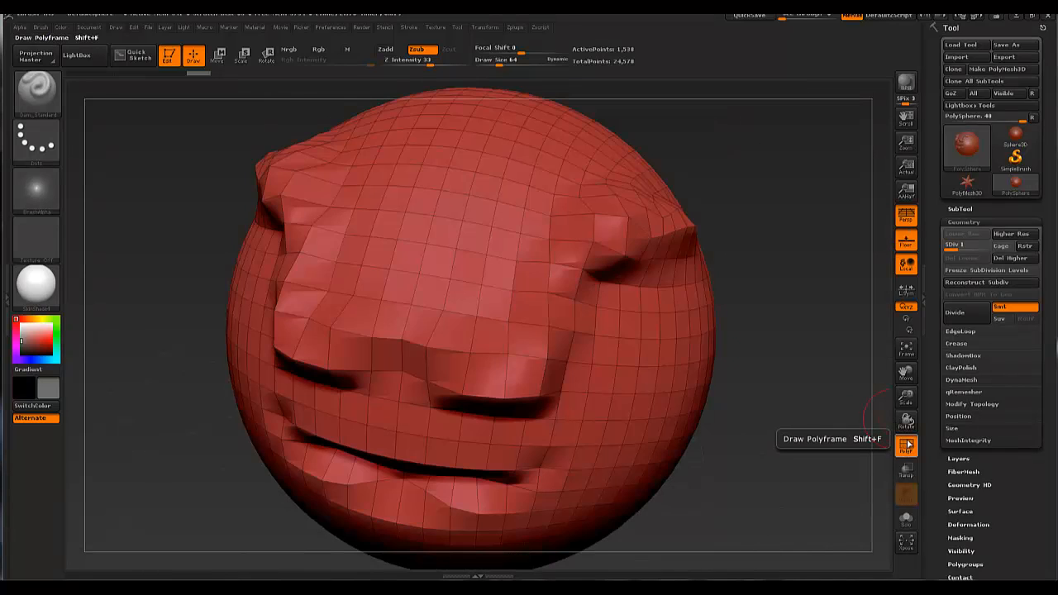
click(906, 448)
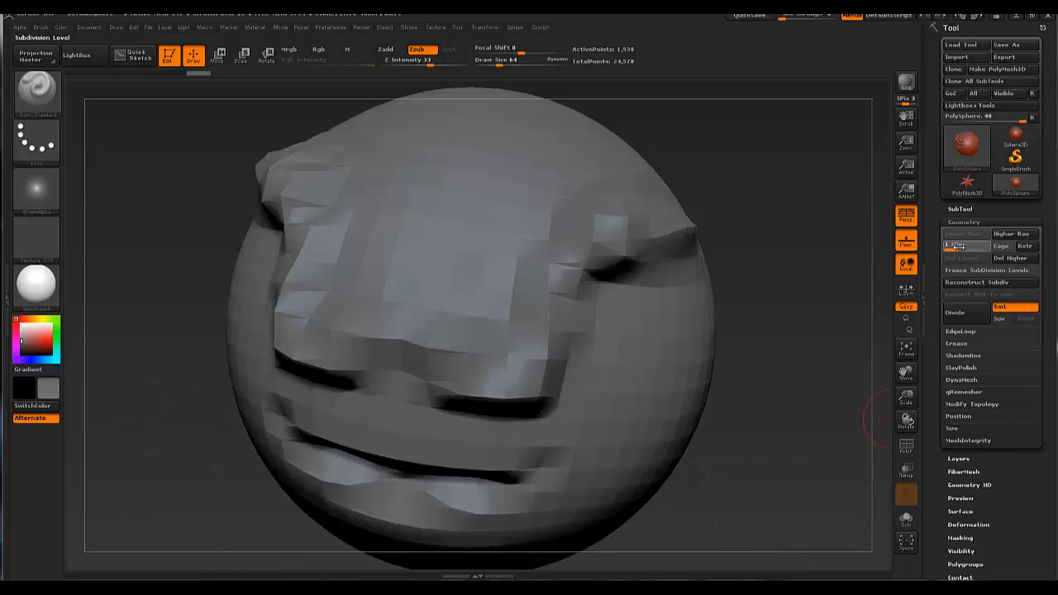
Raise the mesh to subdivision level 2 to compare its detail, and return it to level 3.
click(951, 254)
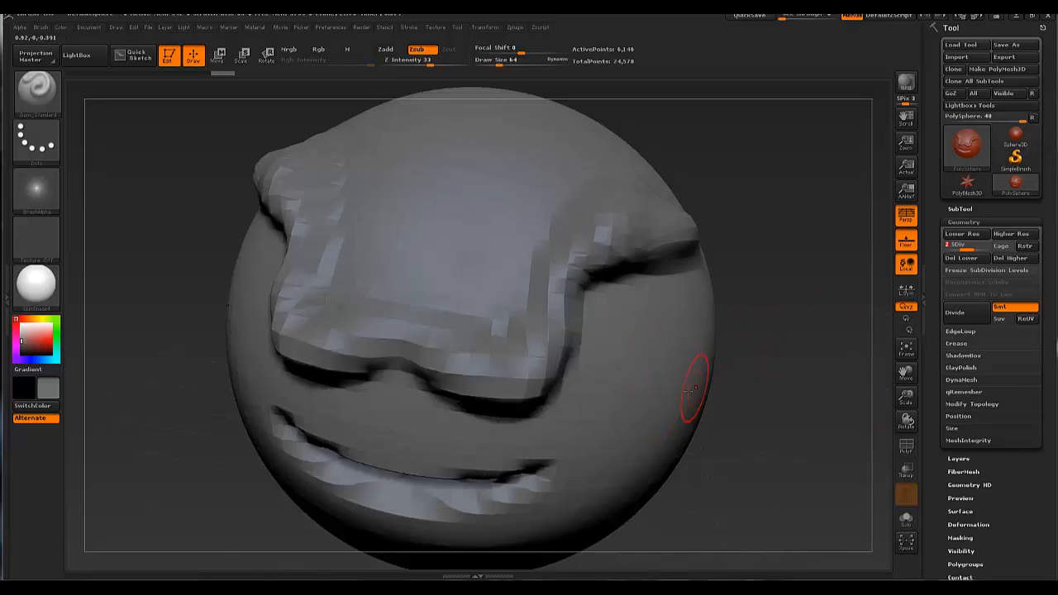
right_drag(692, 389, 653, 356)
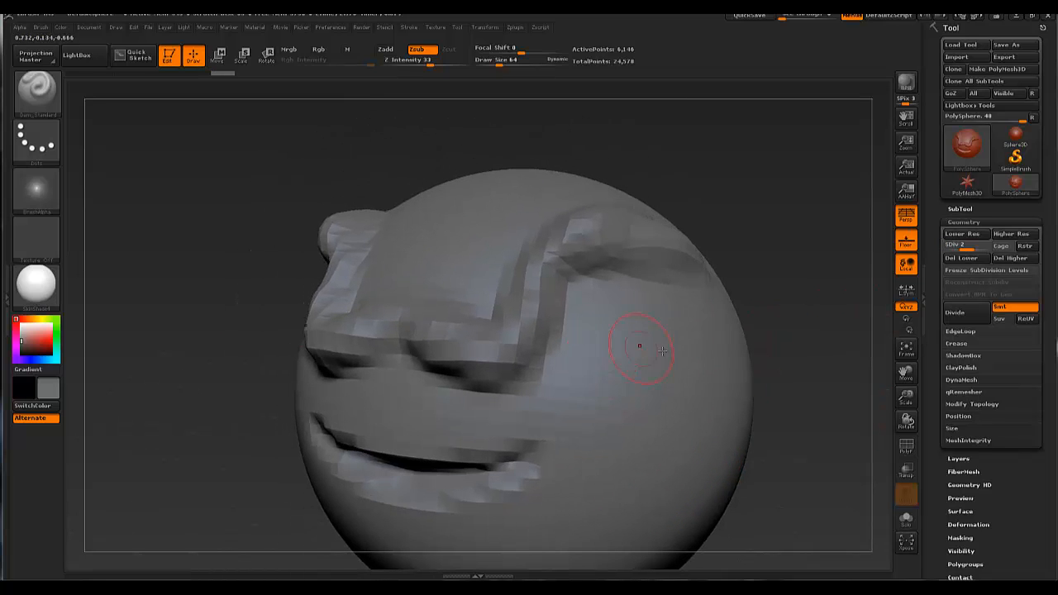
click(979, 248)
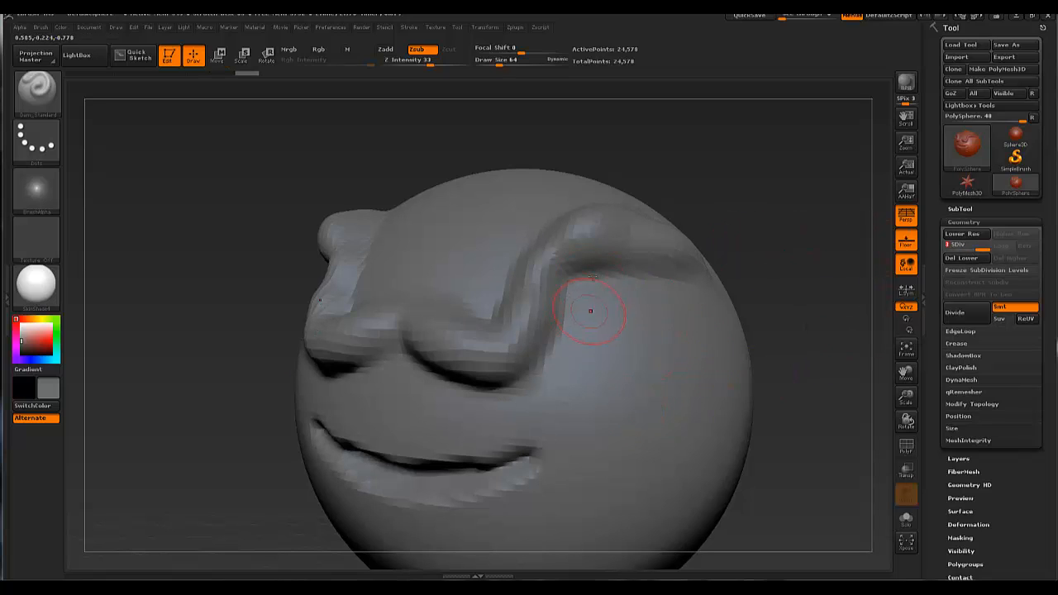
Divide the mesh twice to reach subdivision level 5.
click(969, 312)
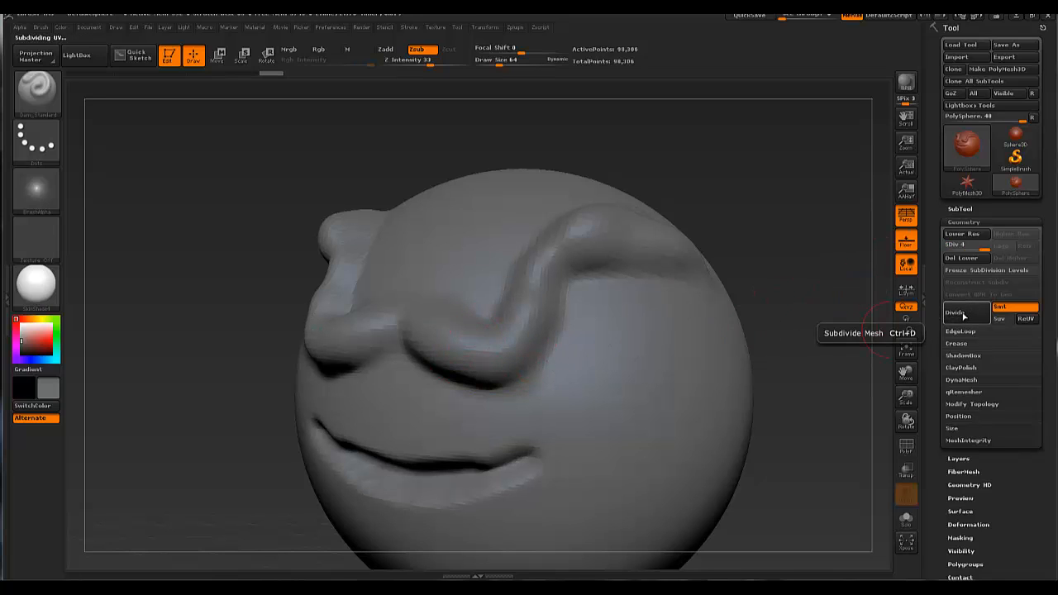
click(960, 318)
drag(760, 289, 564, 277)
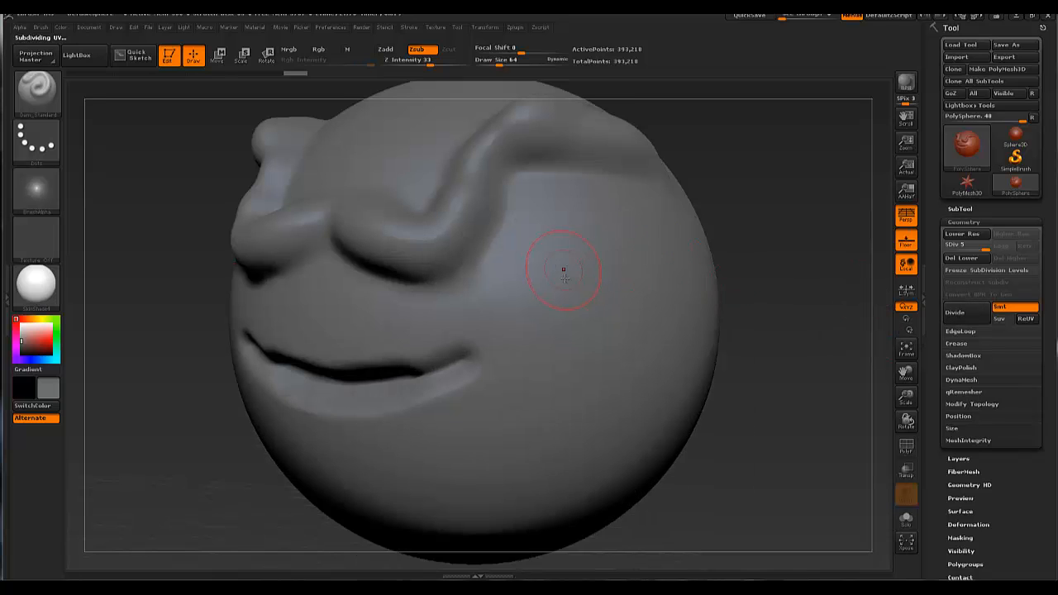
Deepen the mouth line and carve mirrored cheek folds, mouth-corner creases and narrow eye slits with the Dam_Standard brush.
drag(493, 359, 451, 360)
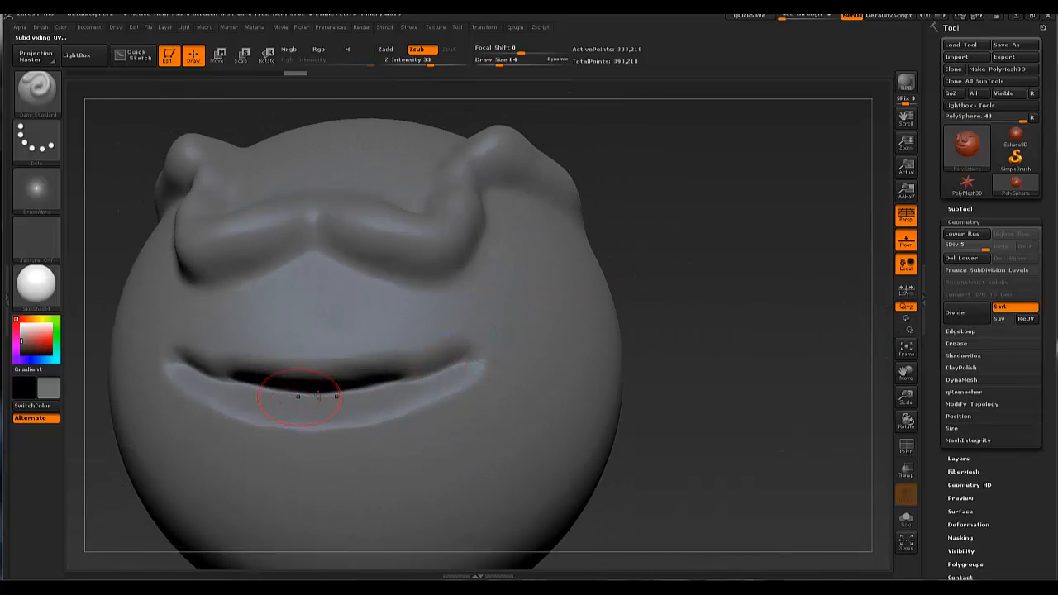
drag(318, 396, 464, 363)
mouse_move(319, 395)
mouse_down()
mouse_move(549, 339)
mouse_move(576, 368)
mouse_move(542, 426)
mouse_move(451, 487)
mouse_move(517, 496)
mouse_move(579, 348)
mouse_move(500, 285)
mouse_move(403, 313)
mouse_move(552, 269)
mouse_move(569, 239)
mouse_up()
drag(686, 285, 462, 289)
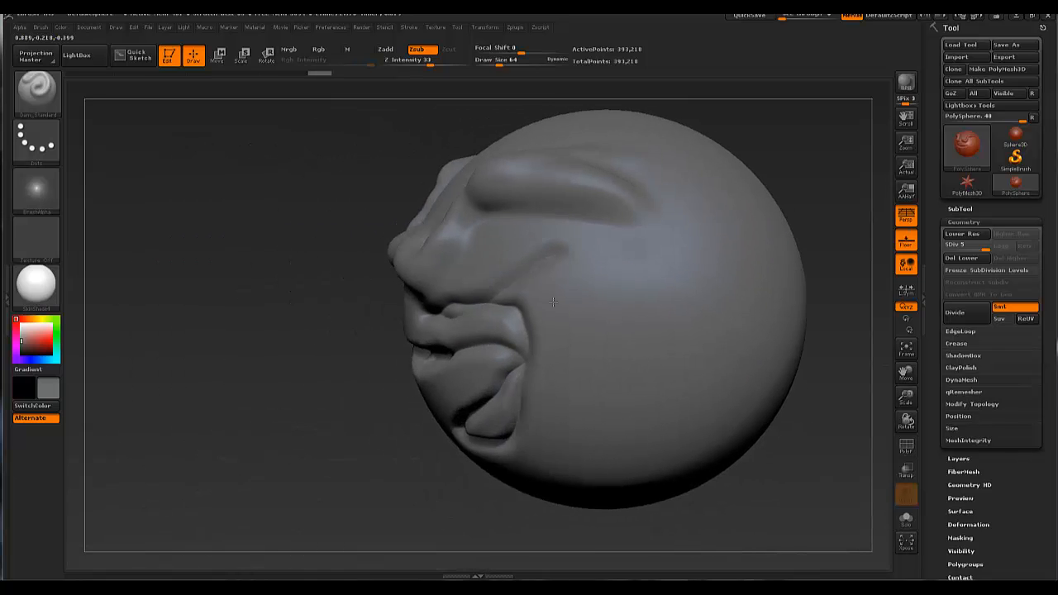
key(f)
drag(744, 240, 565, 354)
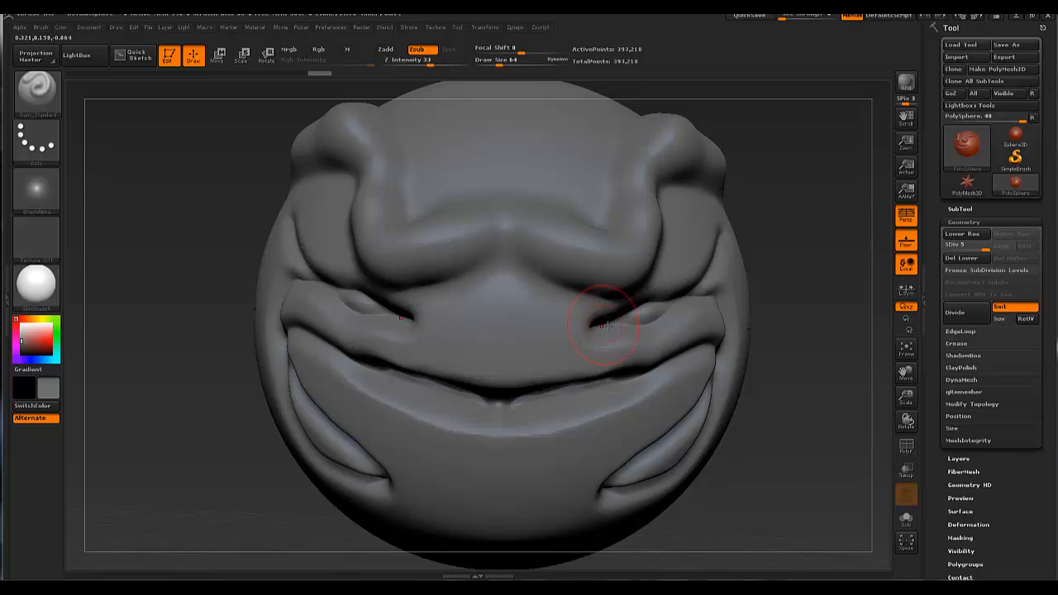
Carve two mirrored nostrils above the mouth and divide the mesh up to subdivision level 7.
shift+right_drag(605, 326, 615, 314)
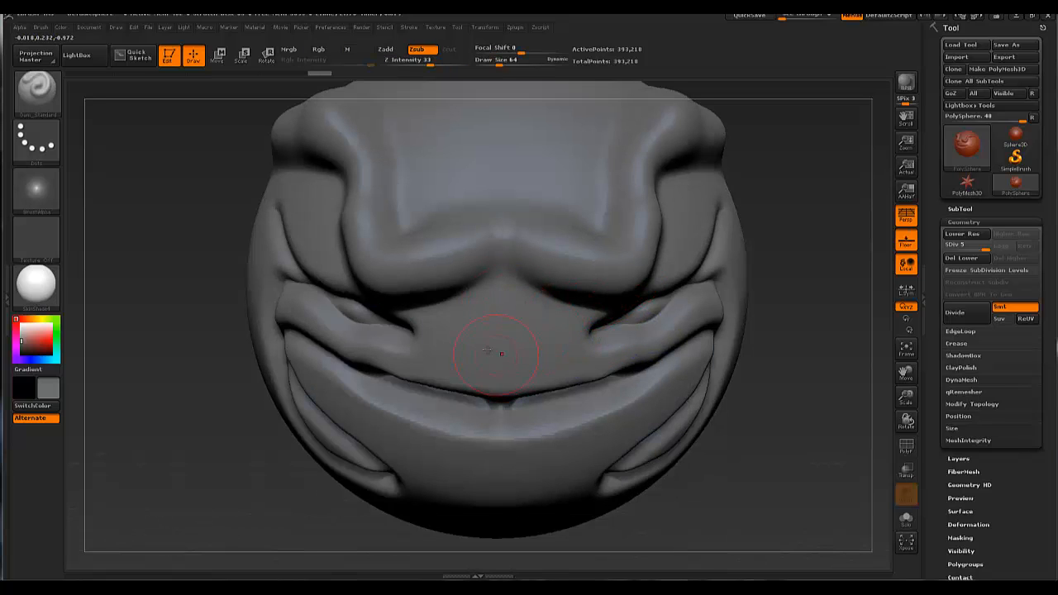
drag(468, 355, 464, 353)
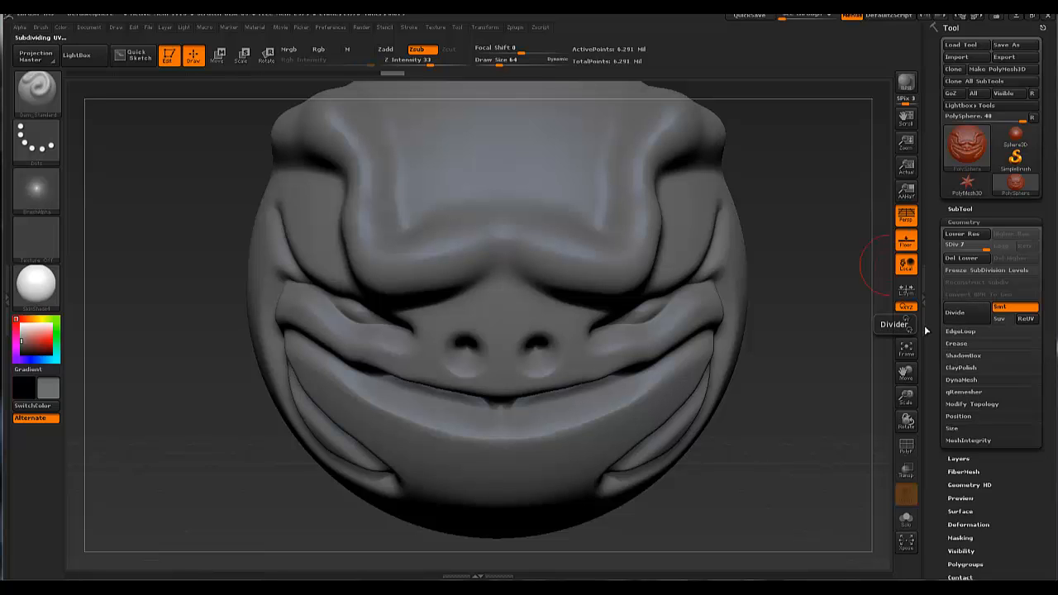
right_drag(595, 322, 514, 330)
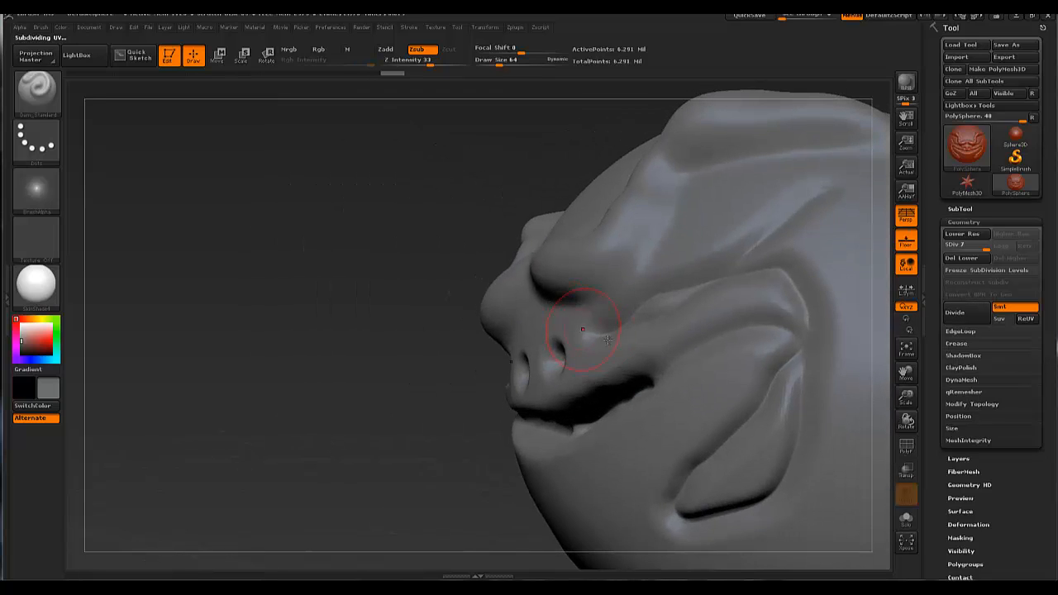
right_drag(610, 357, 686, 324)
key(f)
key(f)
right_drag(495, 337, 438, 331)
shift+right_drag(616, 362, 649, 367)
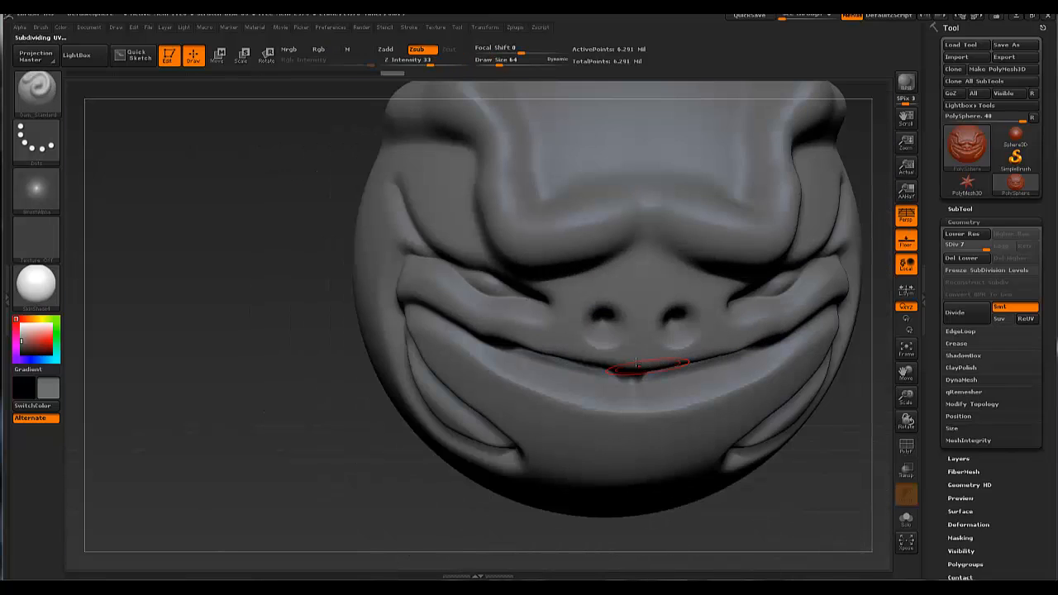
Carve a V-shaped groove into the middle of the forehead with the Dam_Standard brush.
key(f)
mouse_move(464, 220)
mouse_down()
mouse_move(418, 158)
mouse_move(377, 151)
mouse_move(454, 203)
mouse_move(460, 234)
mouse_up()
right_drag(463, 237, 496, 224)
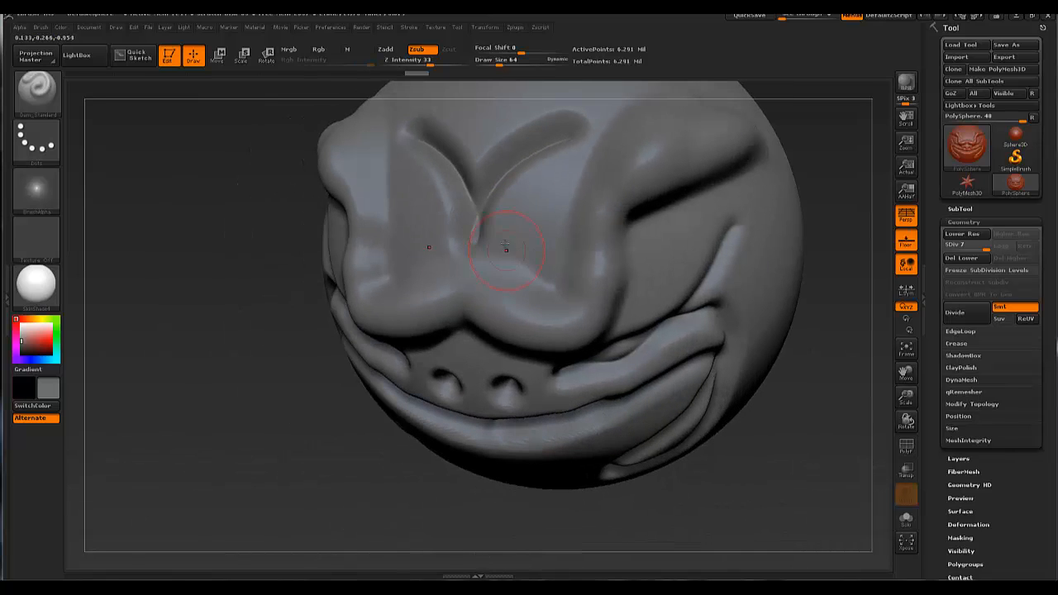
Gouge mirrored hollows beside the brows and deep slits along the mouth line with the Slash3 brush.
click(39, 99)
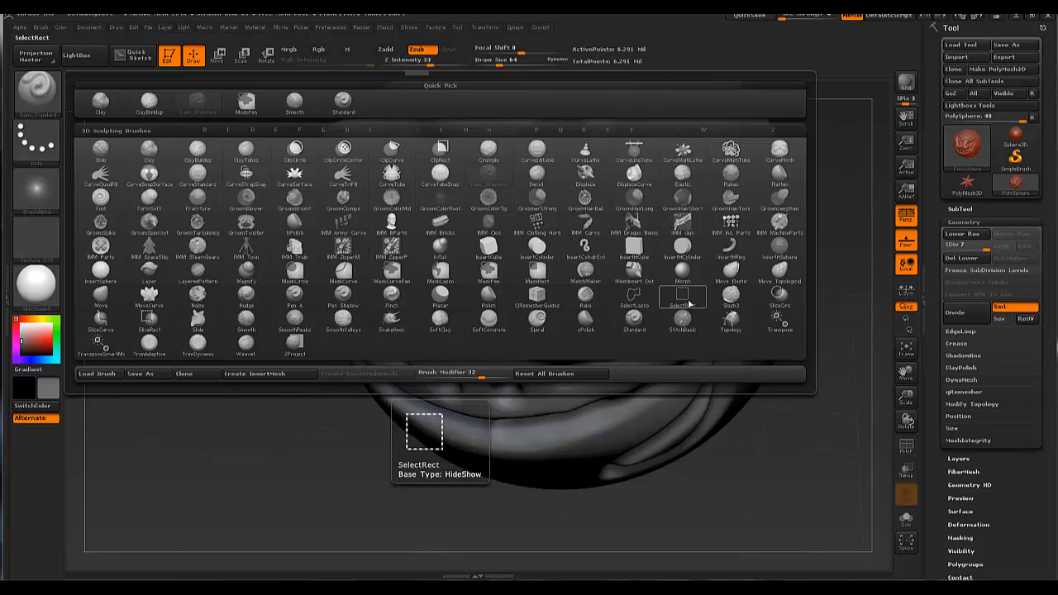
click(730, 295)
drag(685, 305, 707, 269)
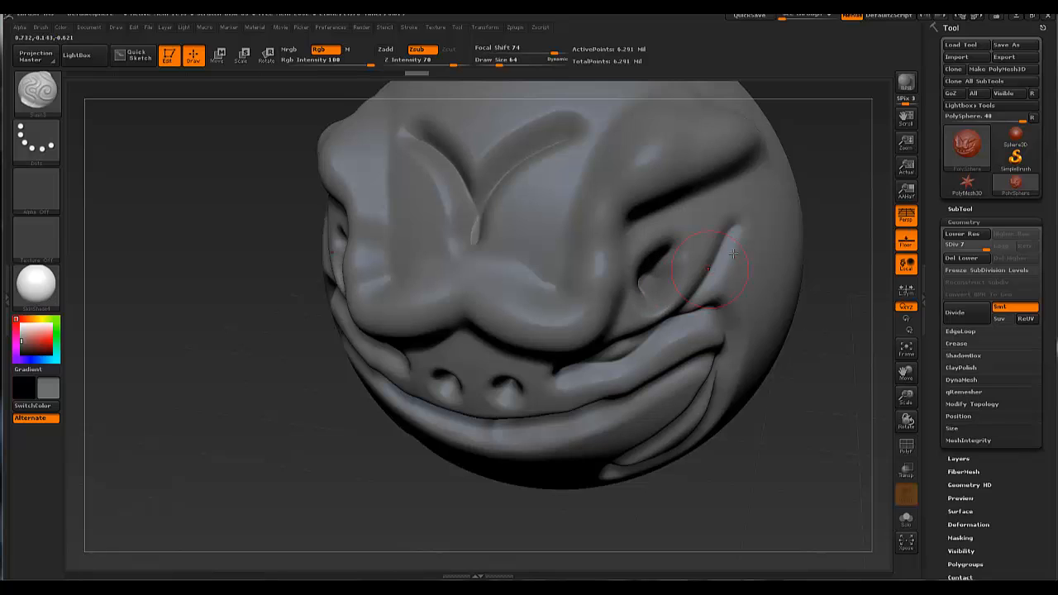
right_drag(710, 231, 638, 254)
right_click(638, 255)
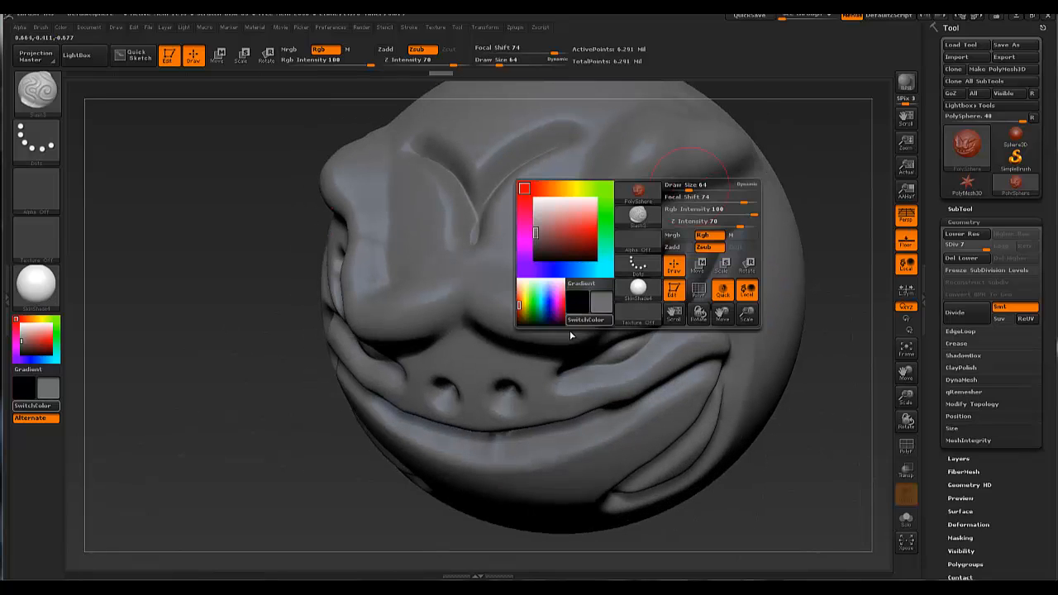
alt+right_drag(506, 423, 398, 466)
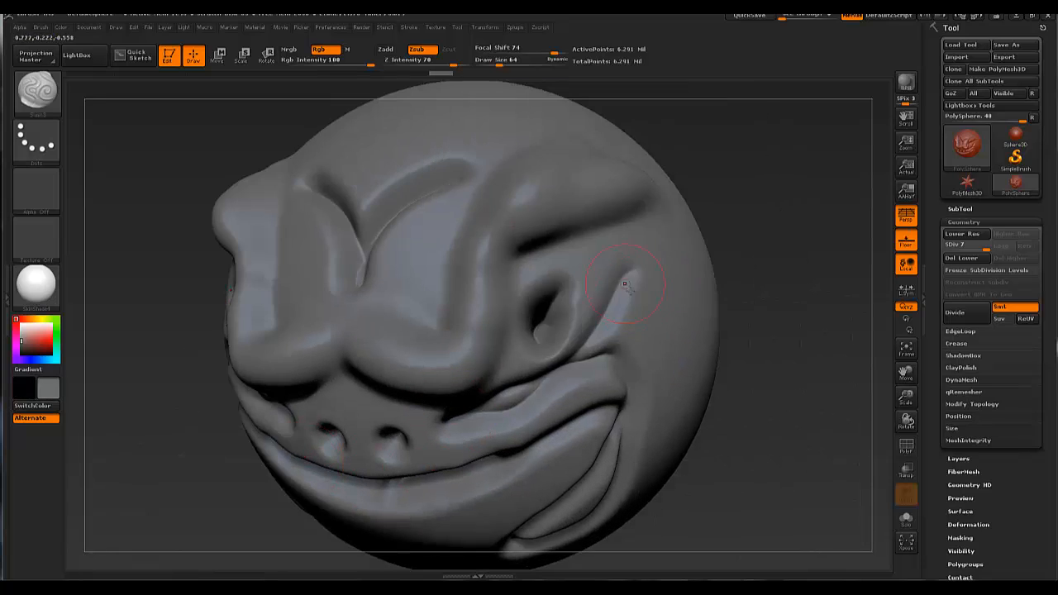
mouse_move(662, 370)
right_down()
mouse_move(680, 342)
mouse_move(666, 383)
right_up()
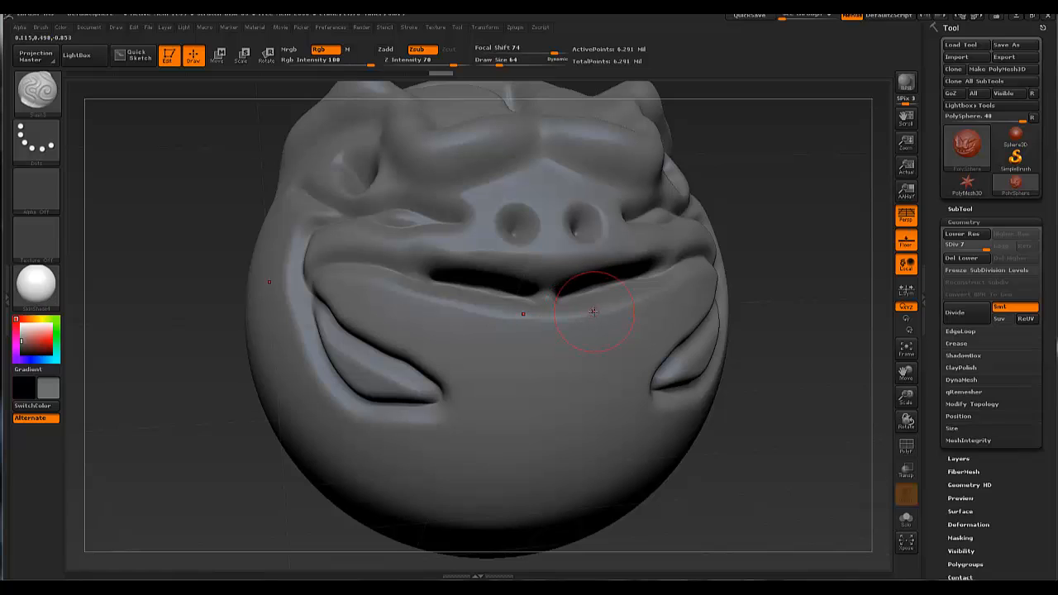
Try to smooth out the deep mouth slits at subdivision level 7.
key(shift)
shift+drag(581, 290, 537, 306)
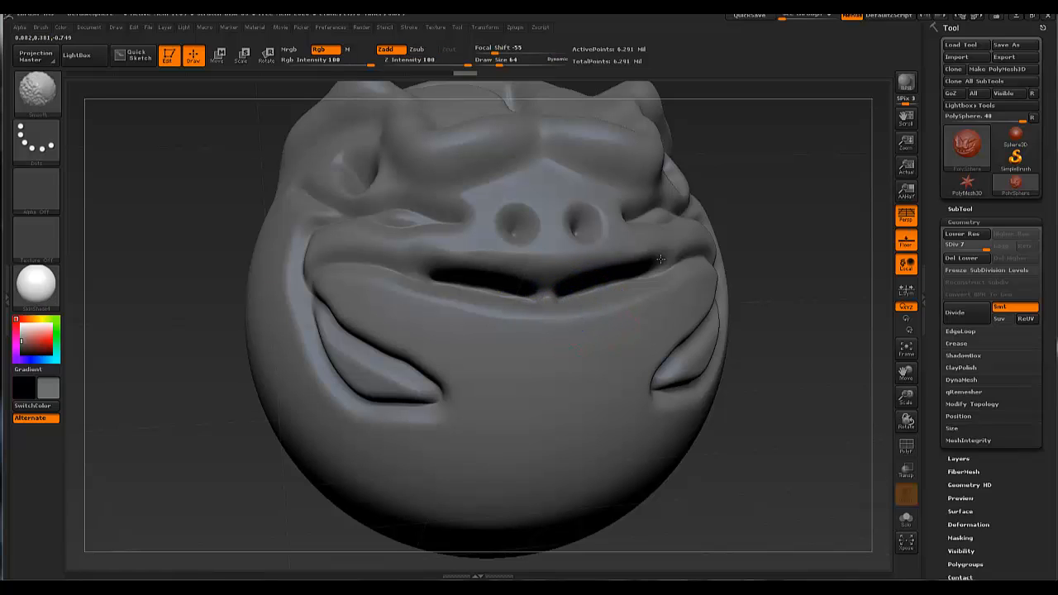
shift+drag(614, 316, 606, 284)
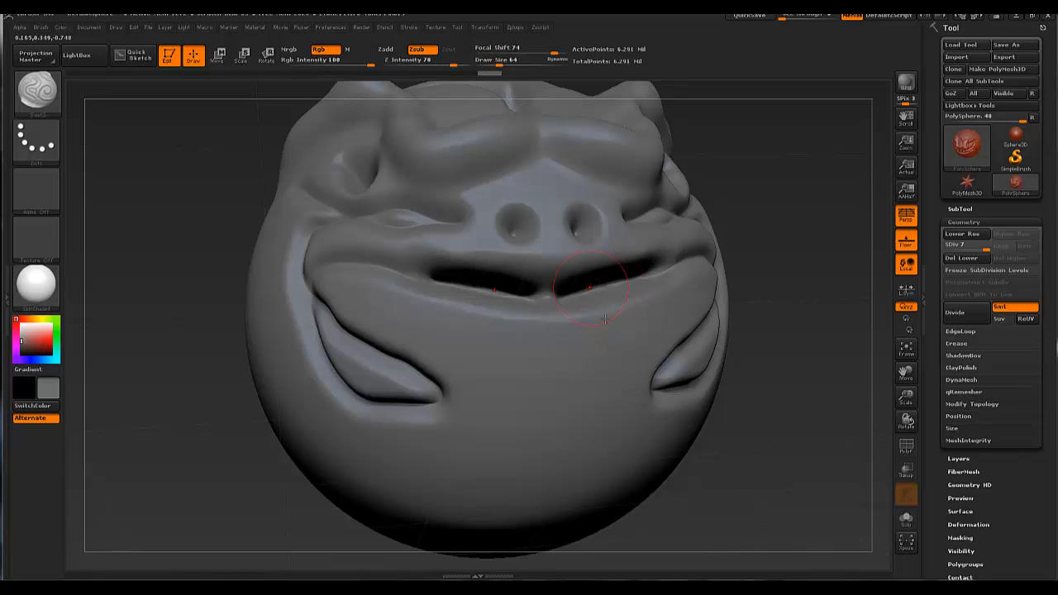
right_drag(623, 272, 522, 283)
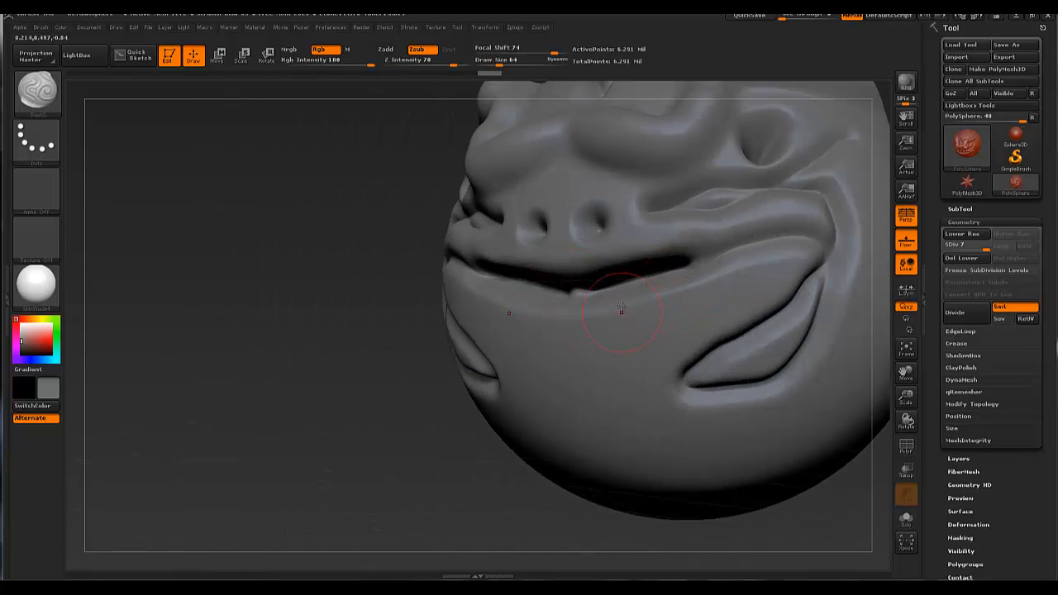
shift+drag(620, 308, 595, 291)
shift+drag(613, 286, 660, 280)
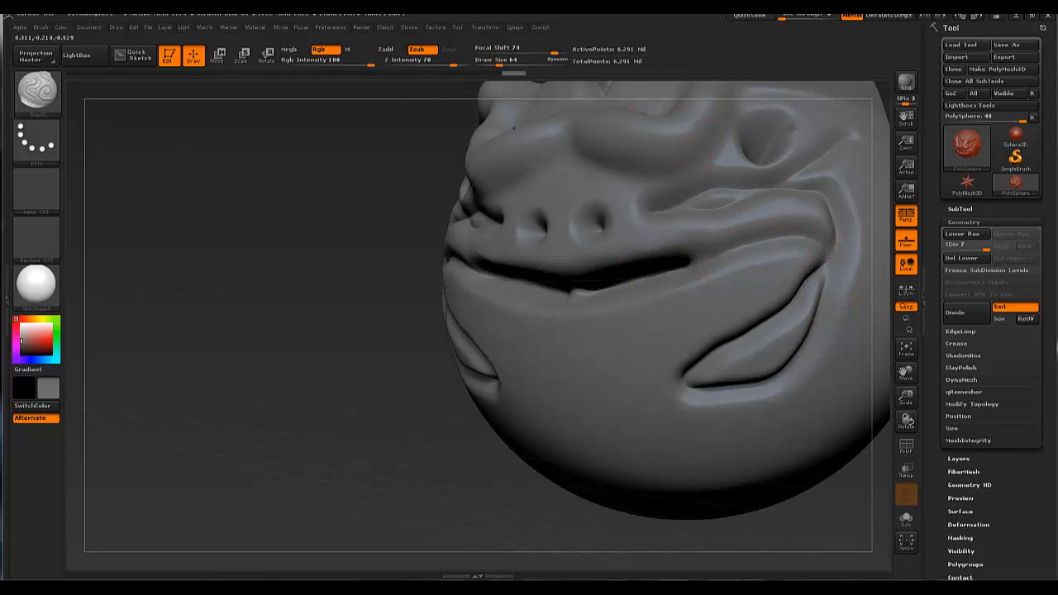
Lower the mesh to subdivision level 2 and smooth away the mouth opening.
key(shift+d)
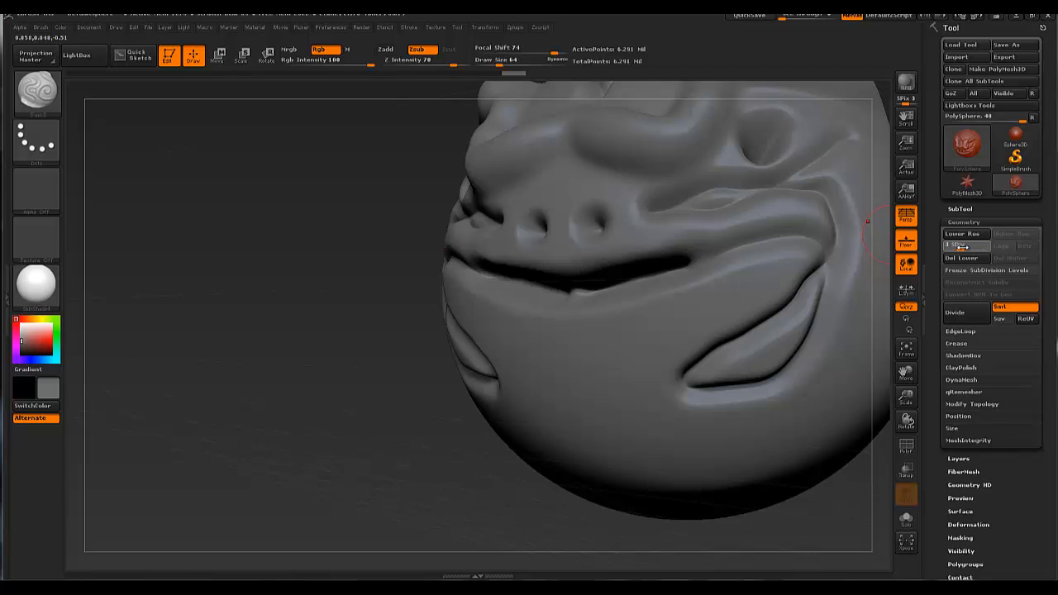
drag(958, 247, 952, 248)
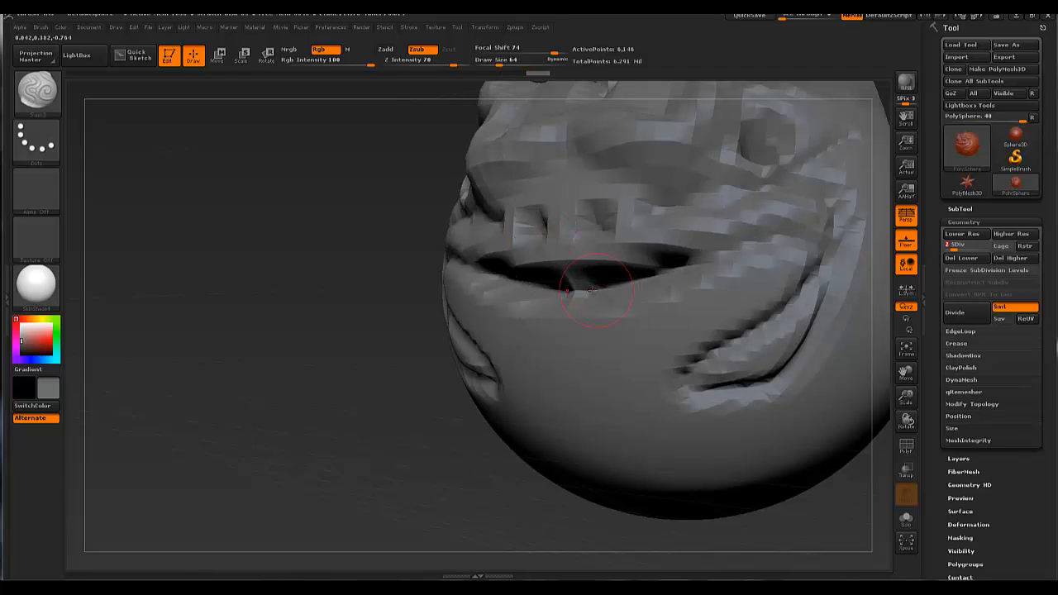
shift+drag(586, 295, 685, 265)
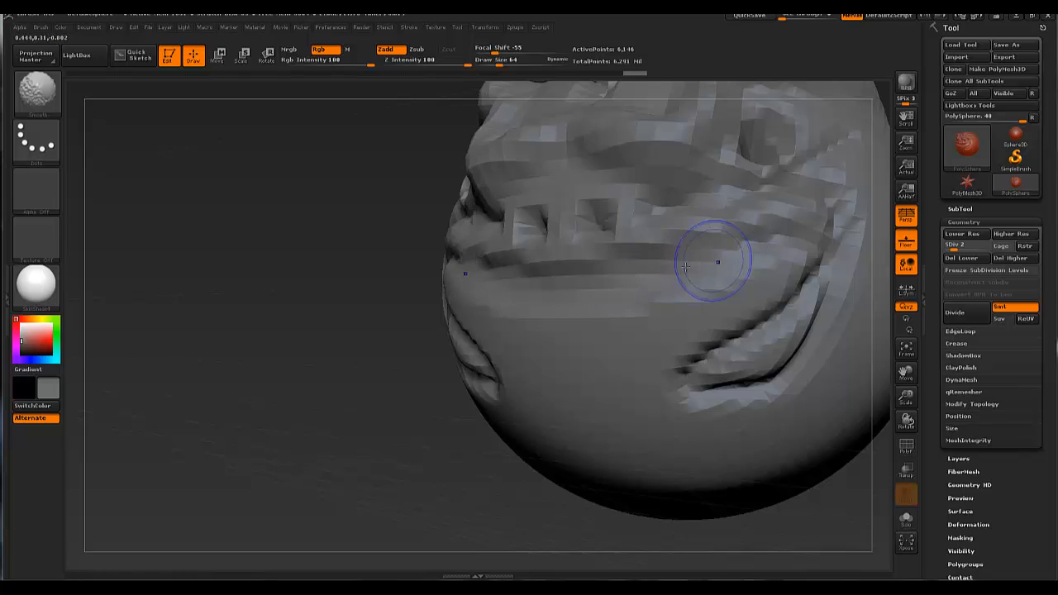
Smooth the remaining mouth crease at subdivision levels 3 and 5, and return the mesh to level 7.
click(963, 246)
click(968, 249)
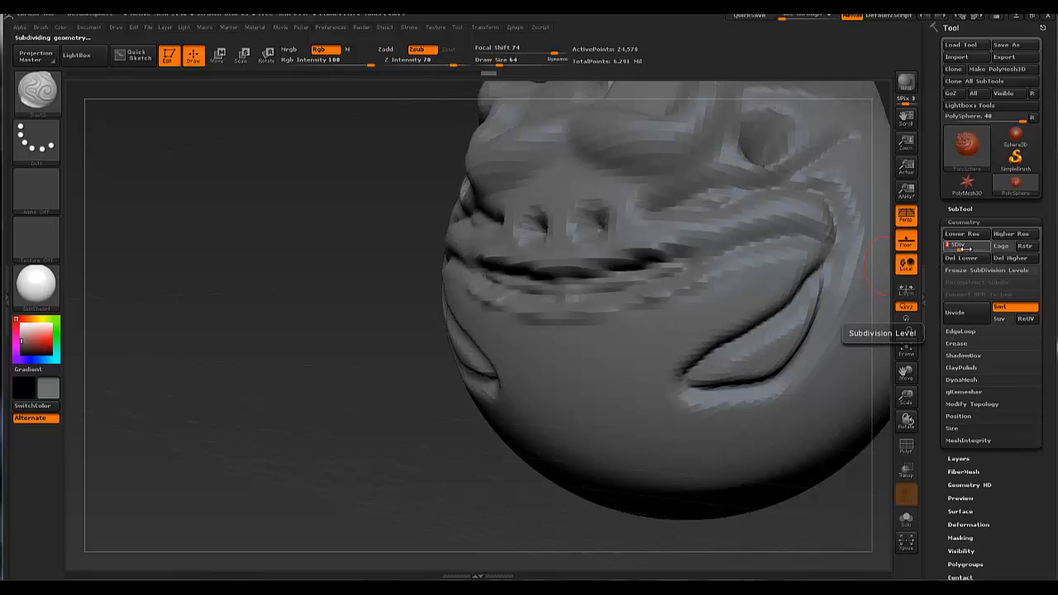
mouse_move(601, 300)
shift+mouse_down()
mouse_move(619, 309)
mouse_move(653, 271)
mouse_move(633, 261)
shift+mouse_up()
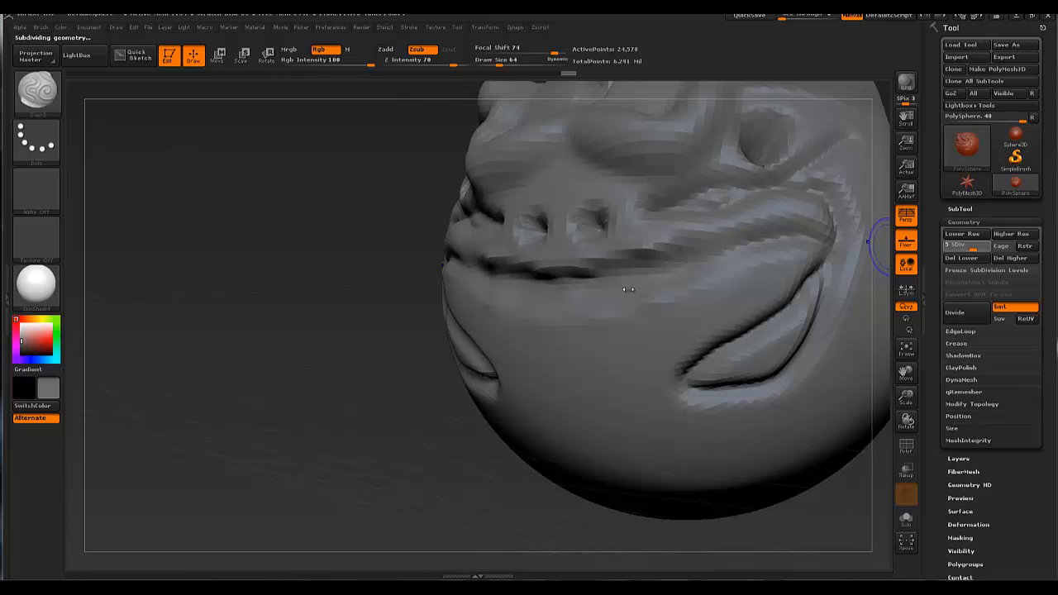
mouse_move(602, 299)
shift+mouse_down()
mouse_move(560, 306)
mouse_move(658, 268)
shift+mouse_up()
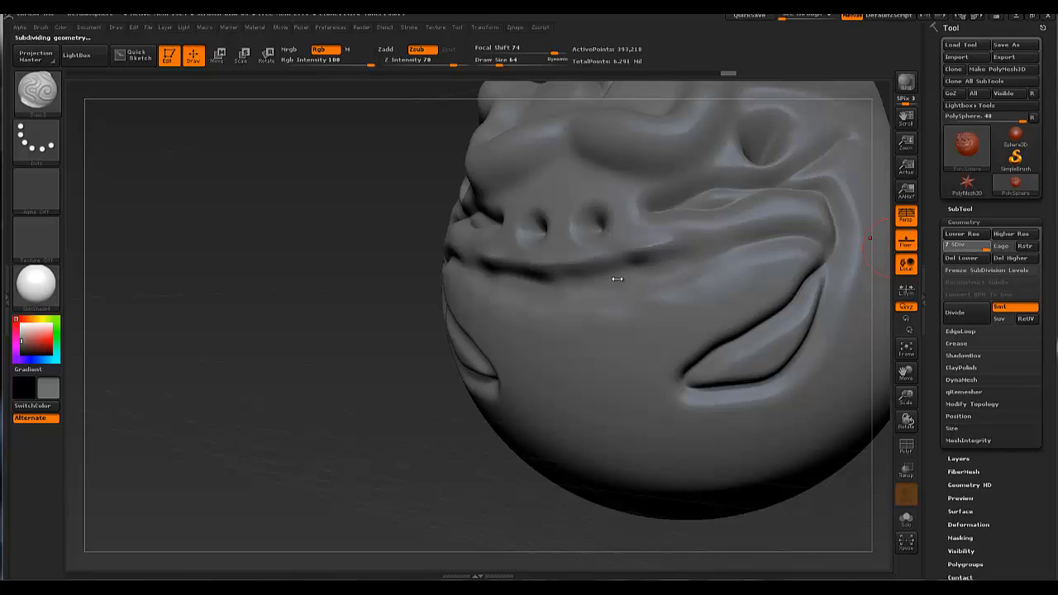
Drop the mesh to subdivision level 1 and smooth the mouth area there and at level 2.
mouse_move(615, 288)
right_down()
mouse_move(542, 275)
mouse_move(628, 271)
right_up()
drag(984, 245, 945, 246)
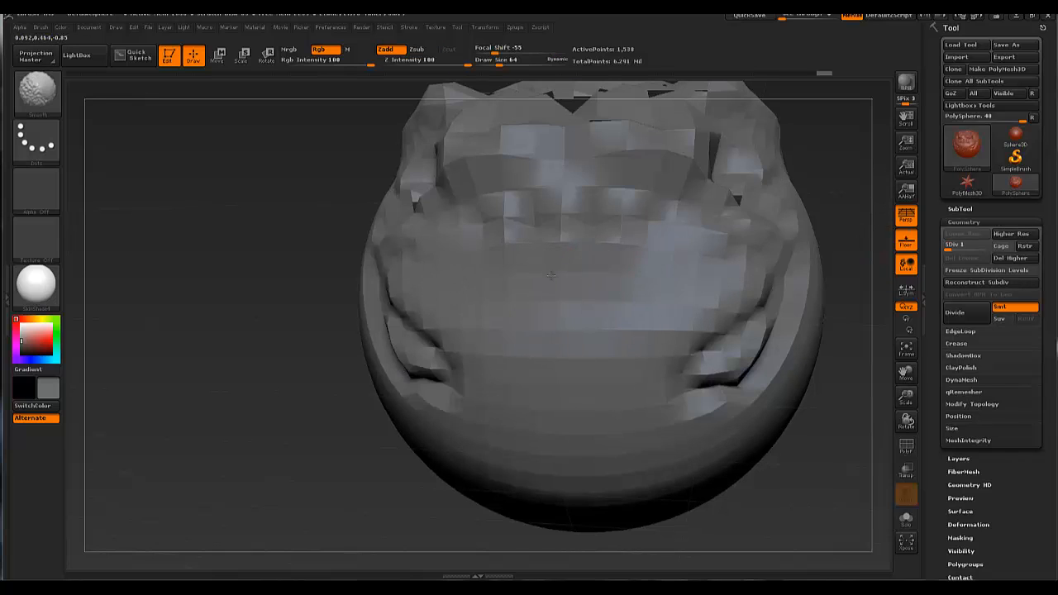
mouse_move(947, 245)
mouse_down()
mouse_move(961, 247)
mouse_move(952, 249)
mouse_up()
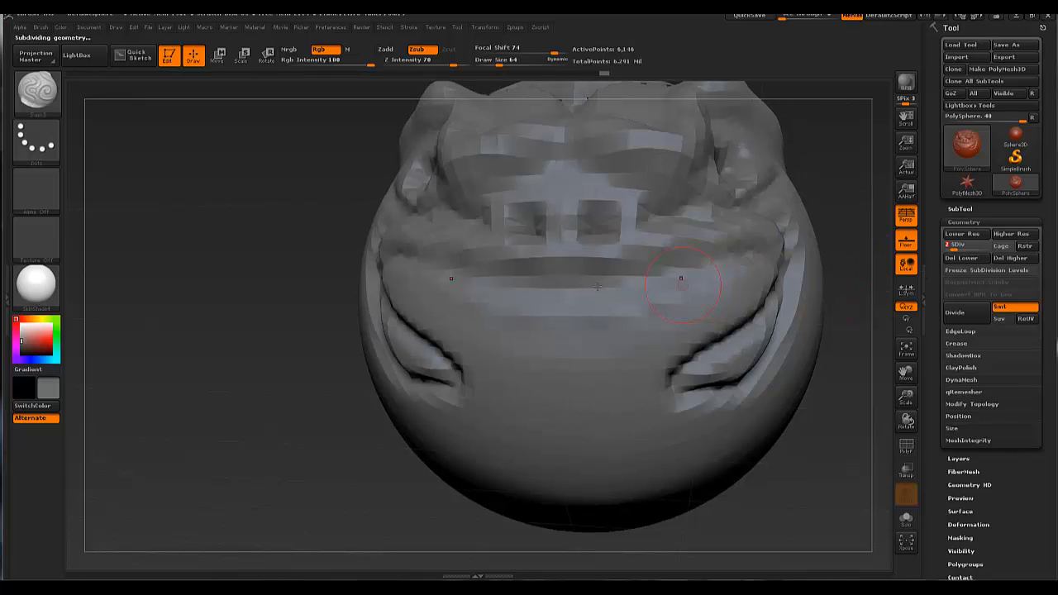
shift+drag(536, 302, 715, 264)
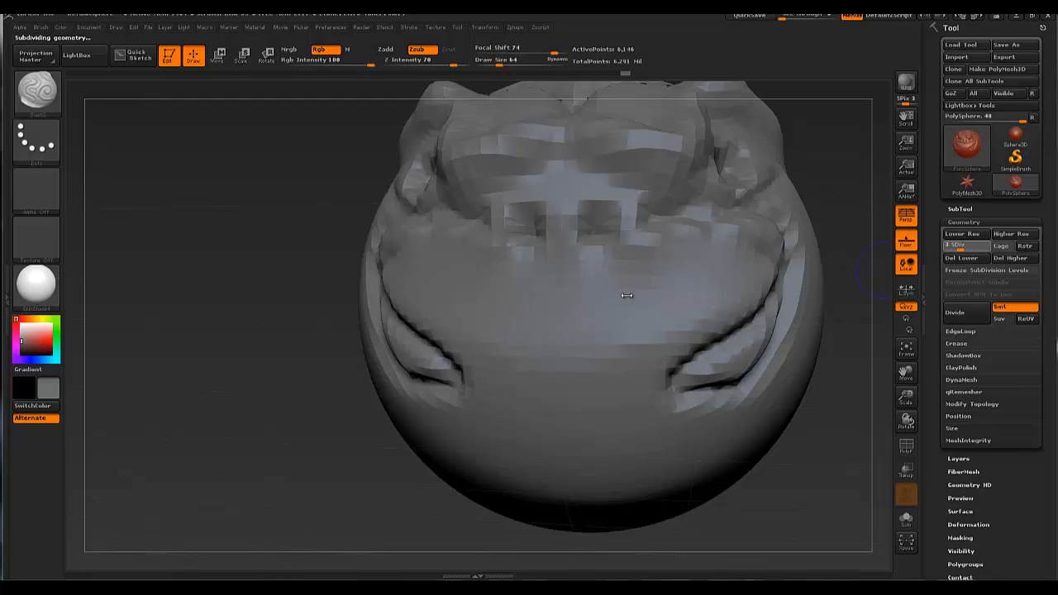
Step the mesh from subdivision level 3 up to level 5, smoothing the leftover mouth marks along the way.
key(d)
shift+drag(609, 295, 653, 285)
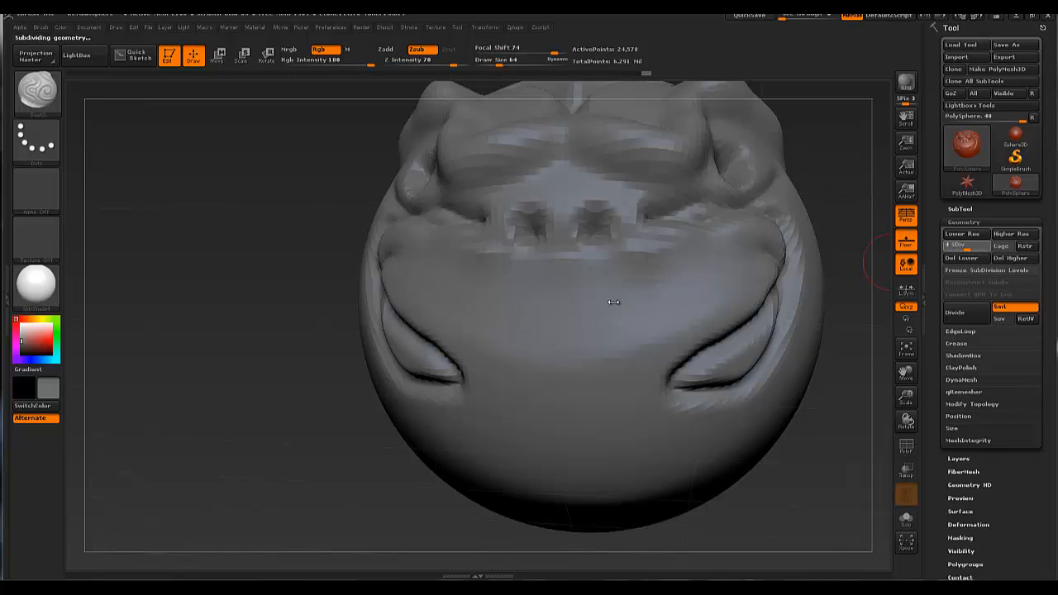
key(d)
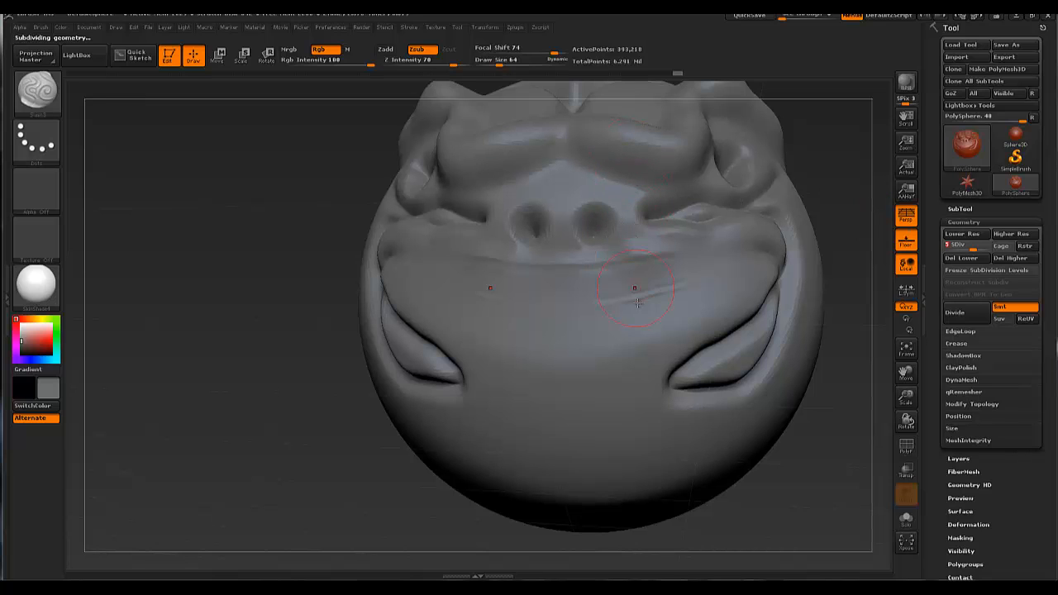
key(shift)
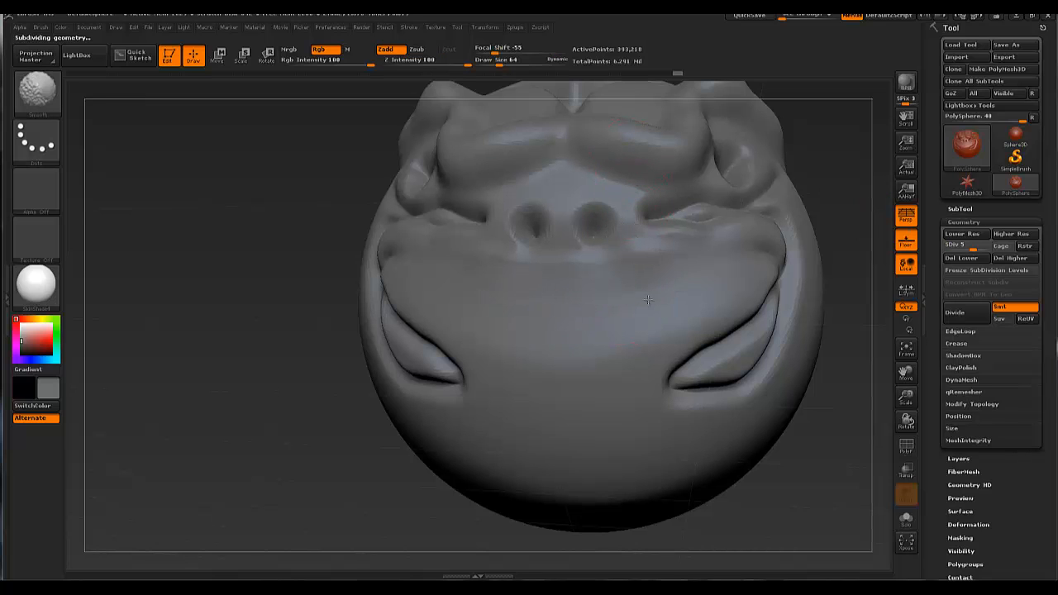
Smooth the last traces of the mouth at subdivision level 6 and on the full-resolution level 7 mesh.
right_drag(648, 300, 736, 292)
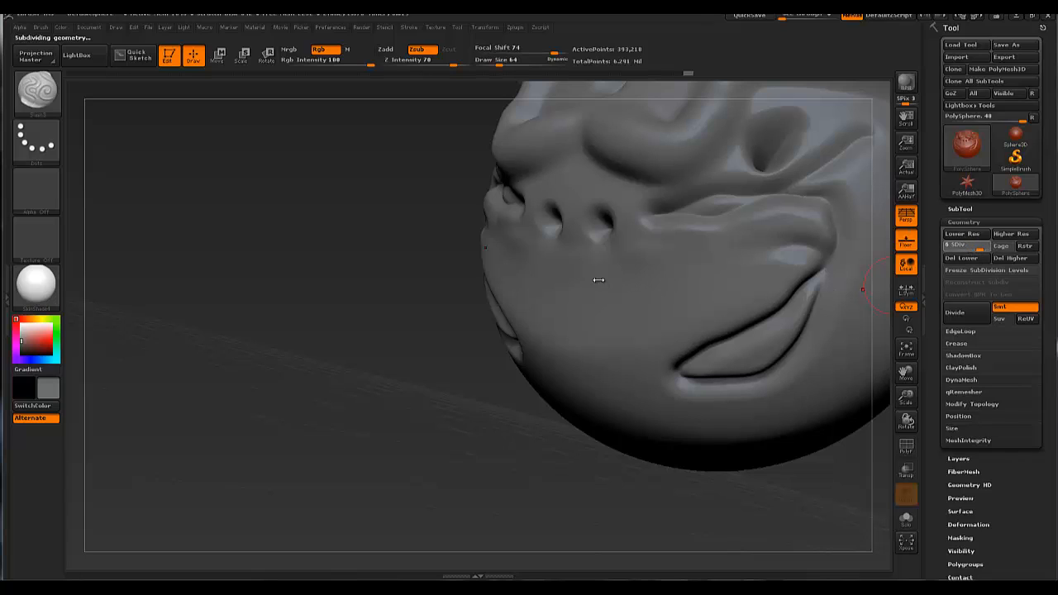
key(shift)
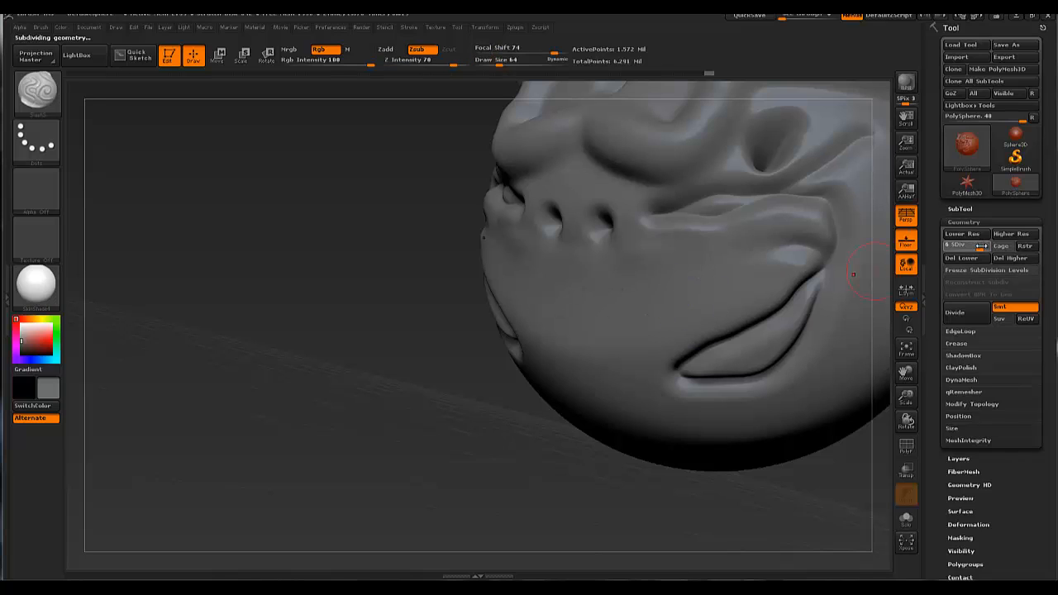
drag(982, 248, 995, 247)
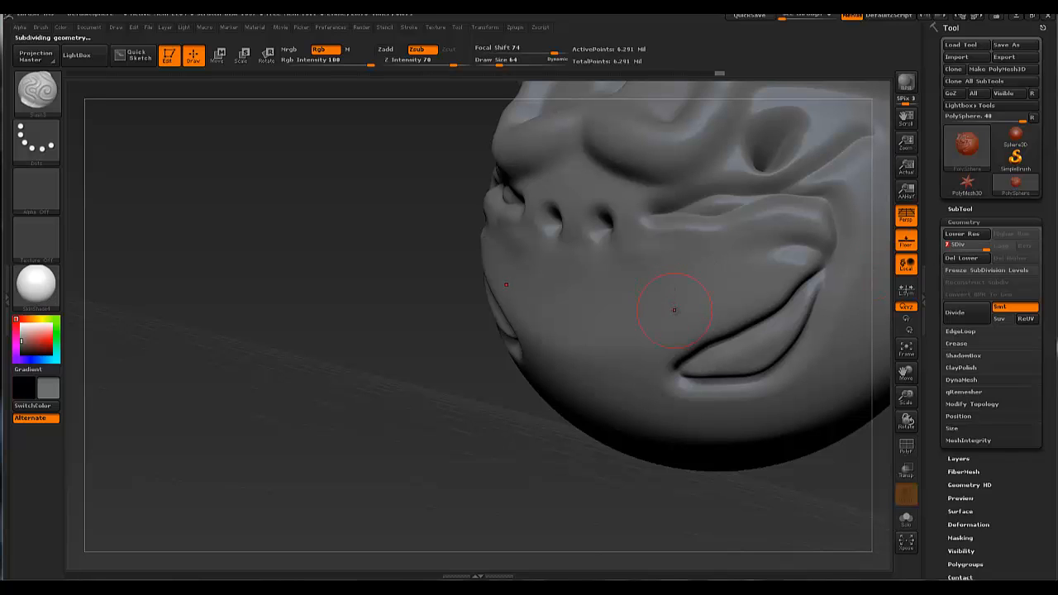
key(f)
drag(670, 360, 569, 411)
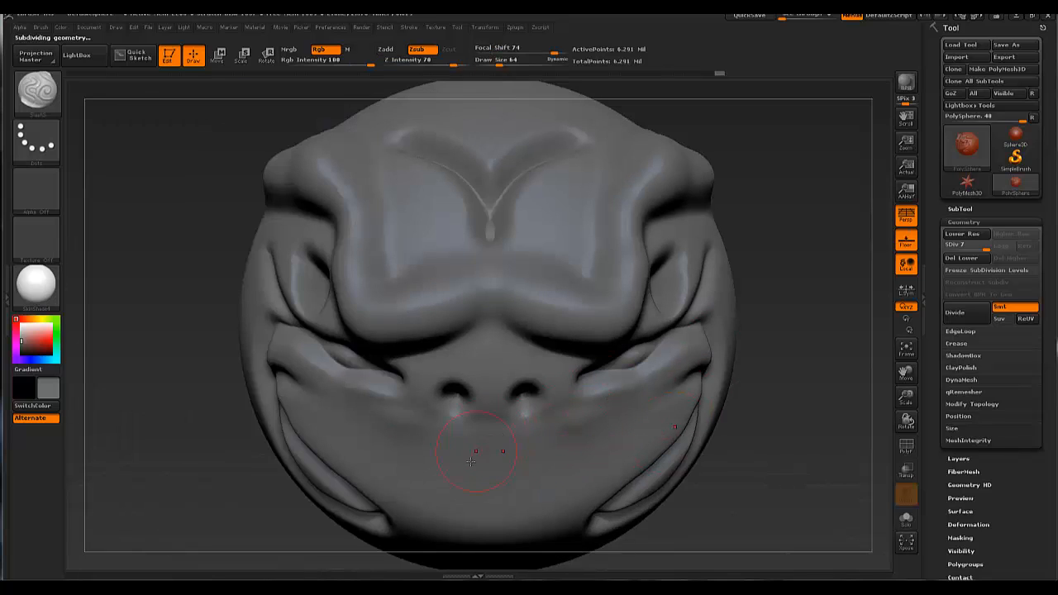
key(shift)
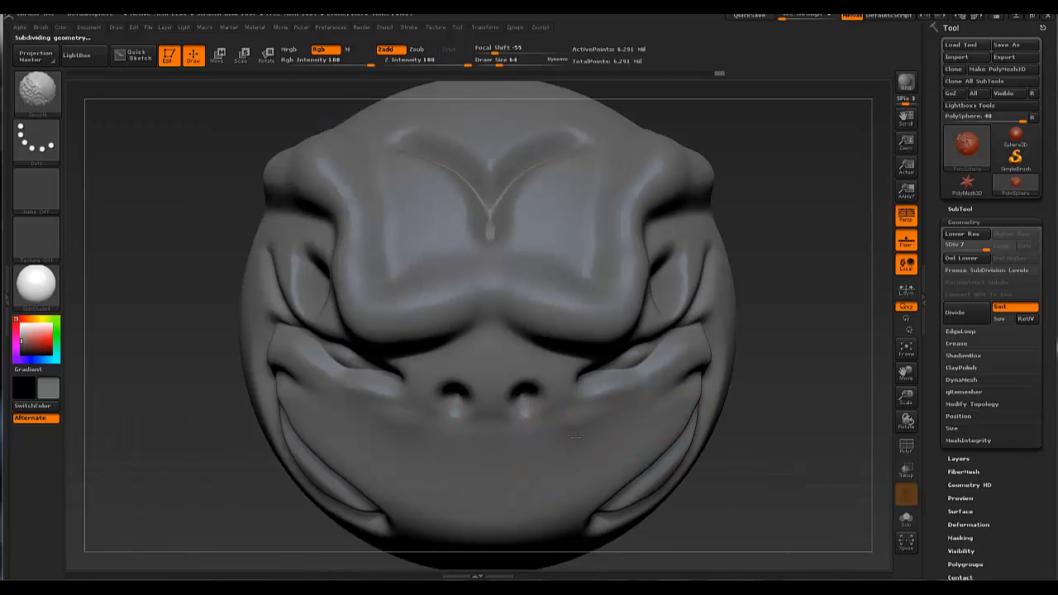
Turn perspective off and back on while viewing the head from the front and side to compare the distortion.
mouse_move(760, 372)
mouse_down()
mouse_move(570, 373)
mouse_move(625, 381)
mouse_up()
right_drag(625, 381, 818, 314)
key(f)
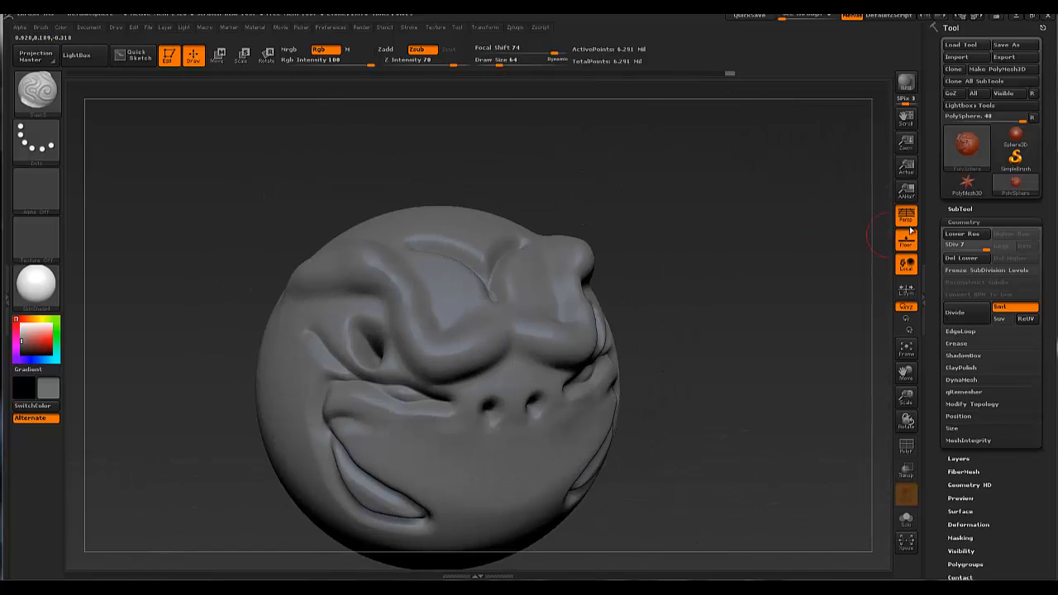
click(906, 217)
right_drag(756, 371, 737, 392)
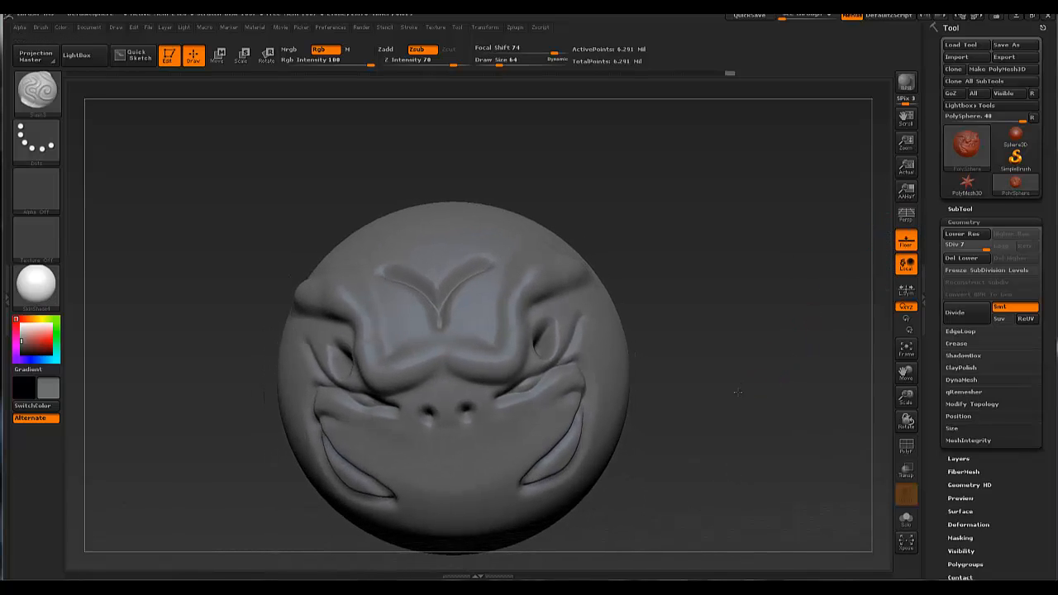
click(907, 216)
right_drag(634, 397, 469, 403)
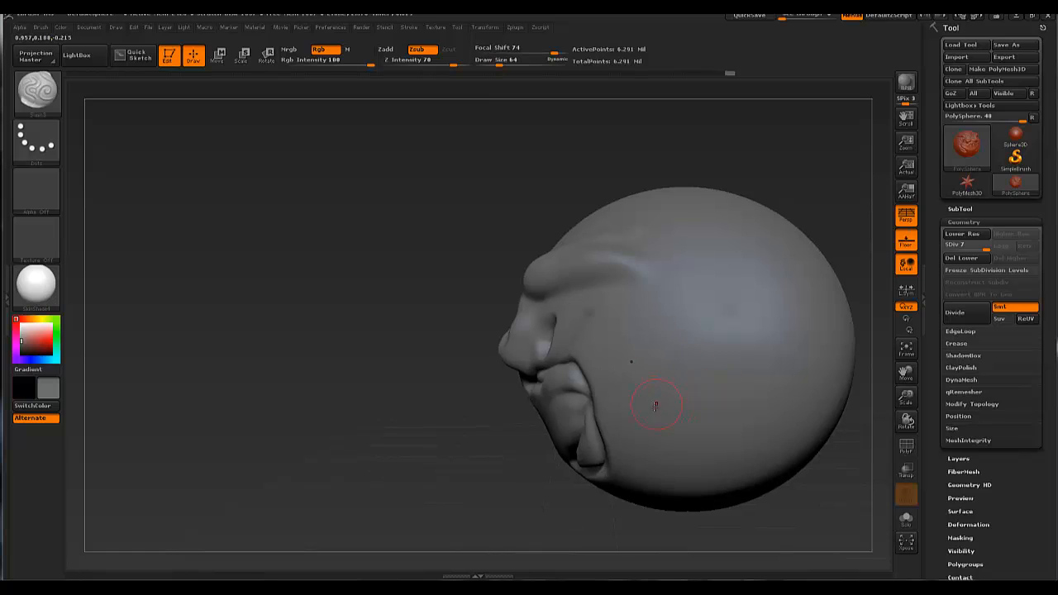